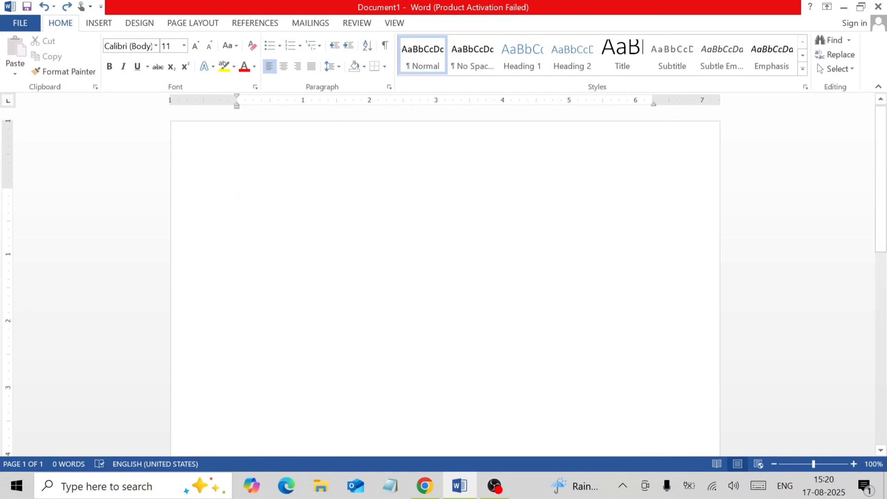
Give the whole document a custom paper size 8 inches wide and 4 inches high
click(193, 24)
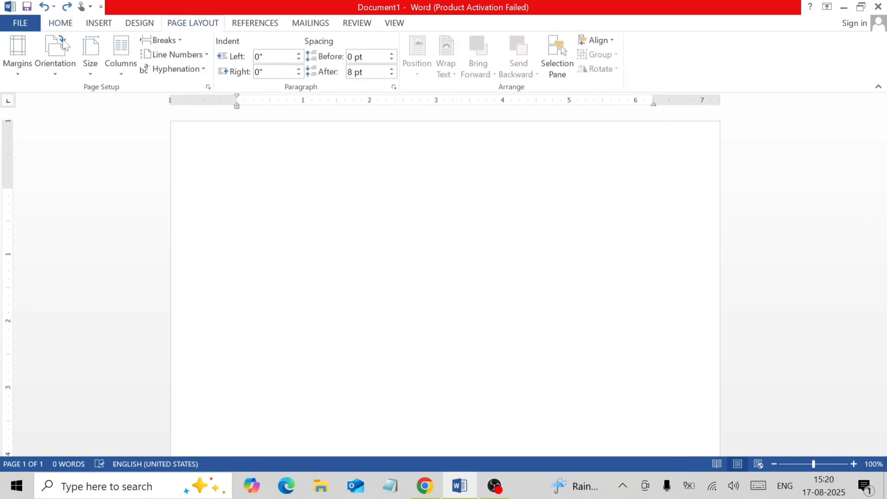
click(24, 67)
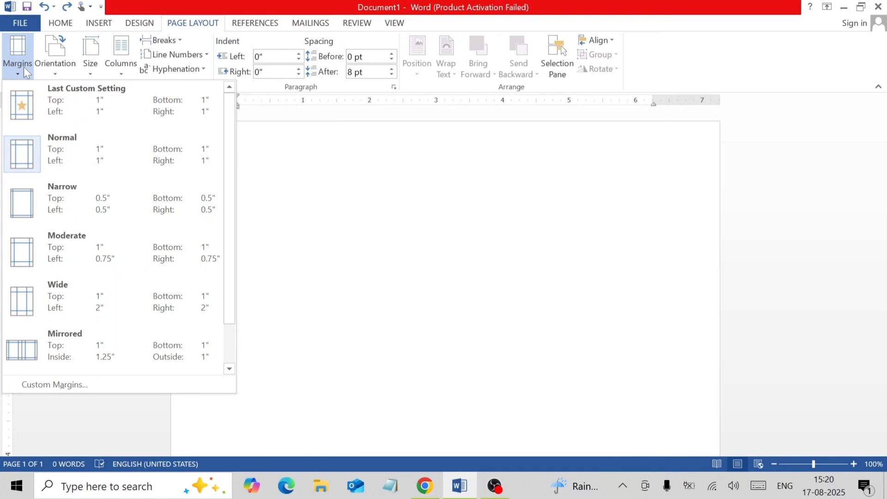
click(104, 385)
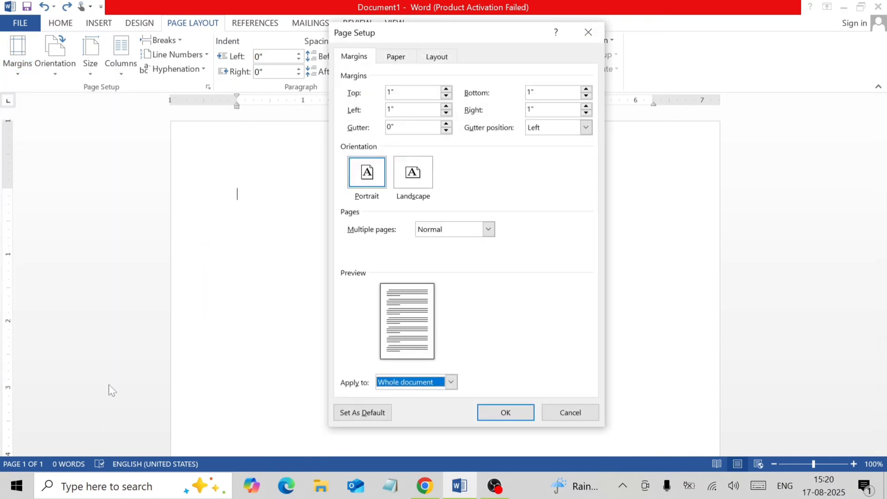
click(396, 56)
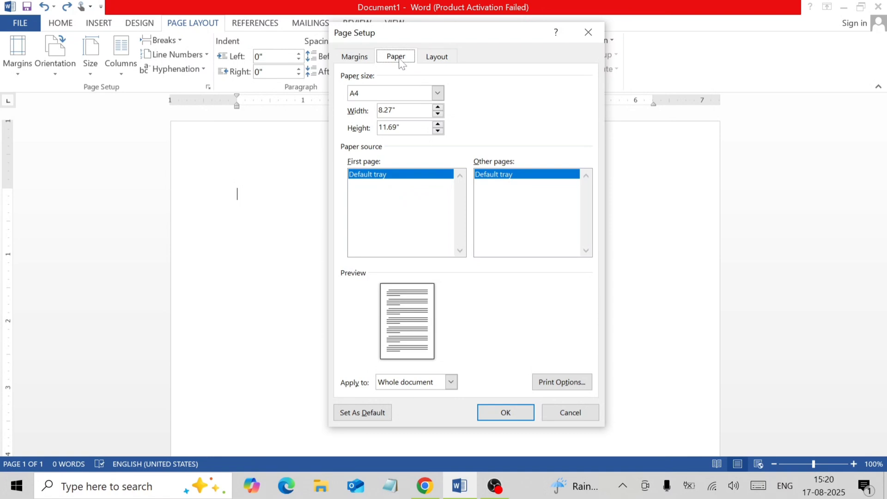
drag(396, 111, 378, 110)
text(8)
key(Tab)
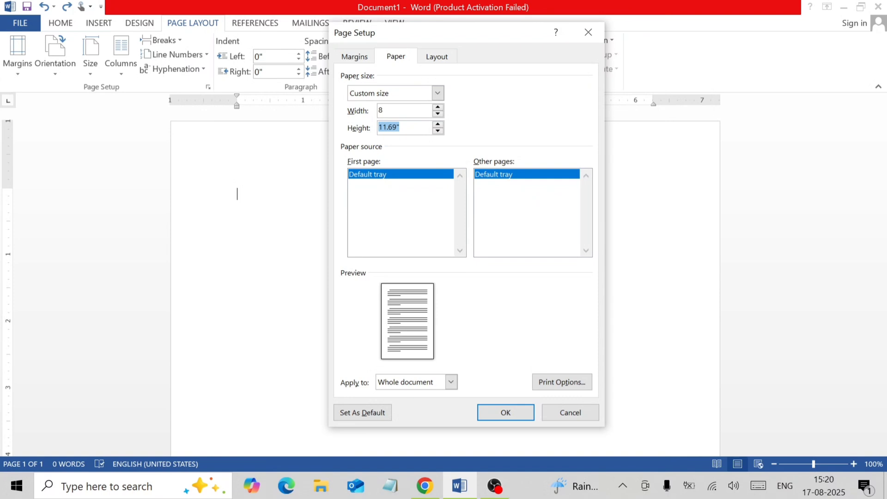
text(4)
key(Tab)
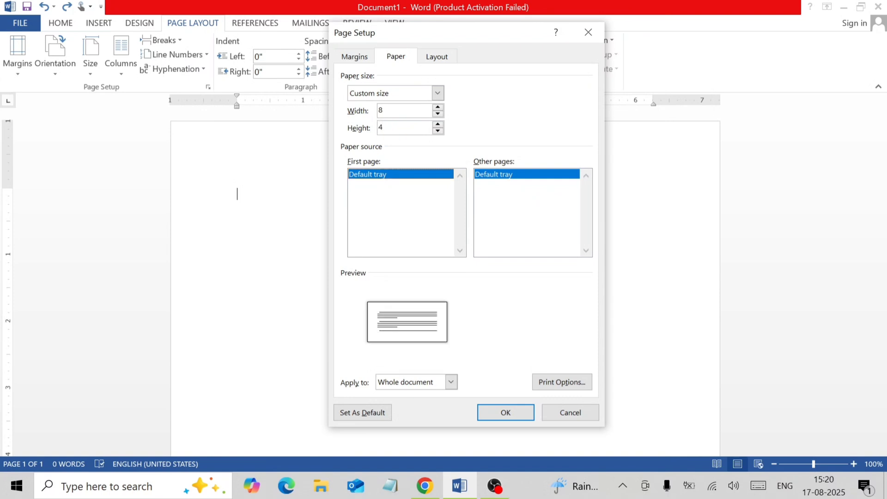
click(354, 59)
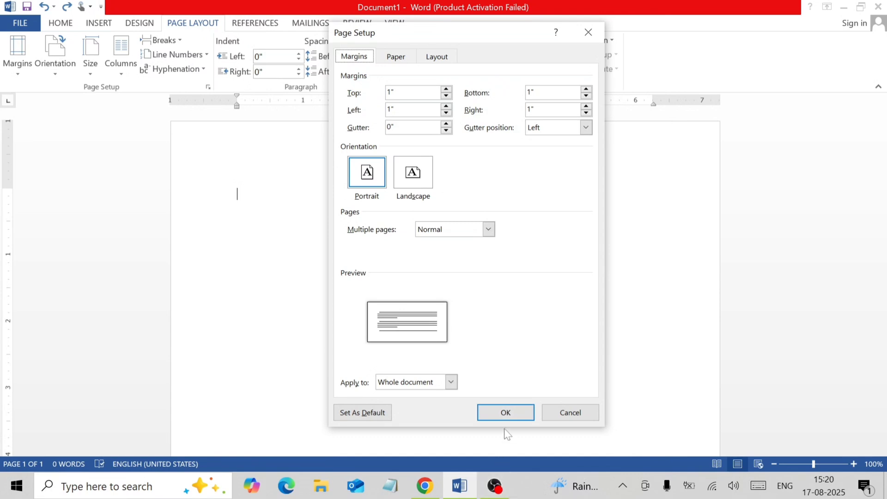
click(506, 413)
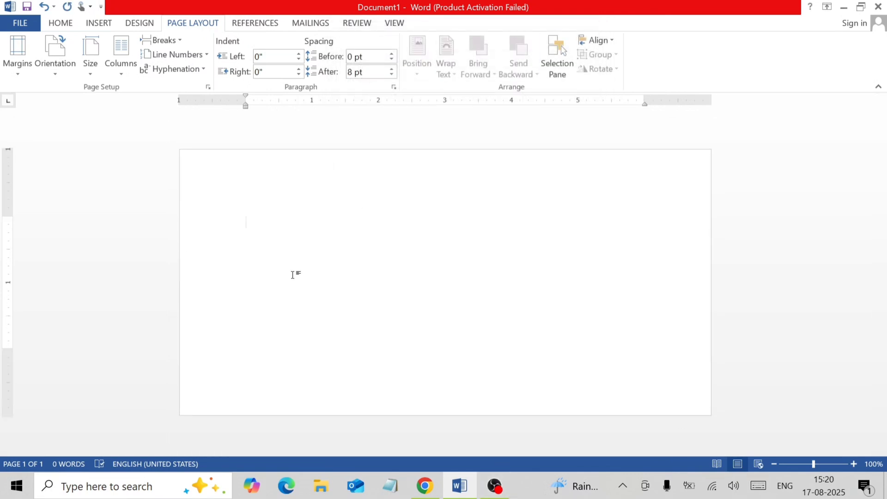
Set the page colour to the light gold theme shade, two tints below the base gold
click(141, 23)
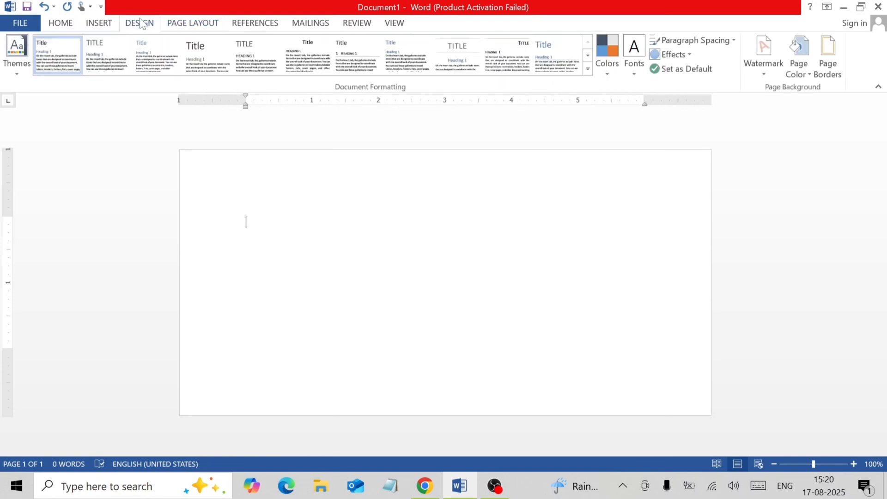
click(796, 71)
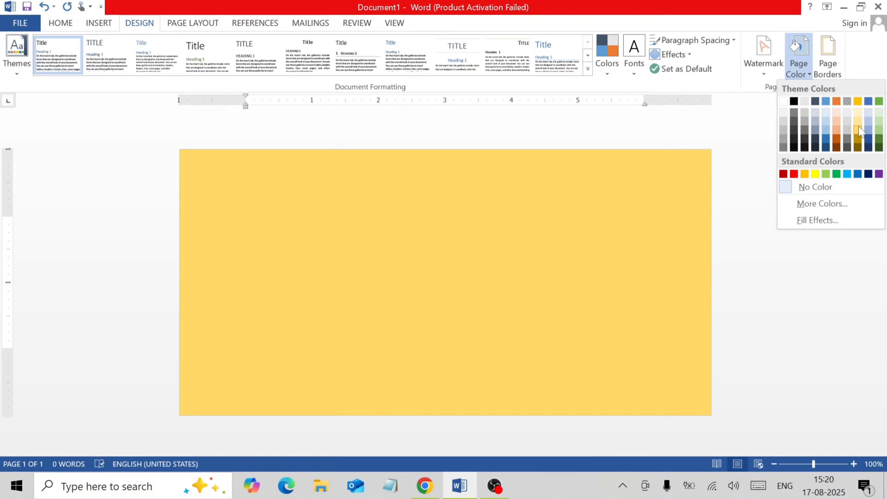
click(859, 127)
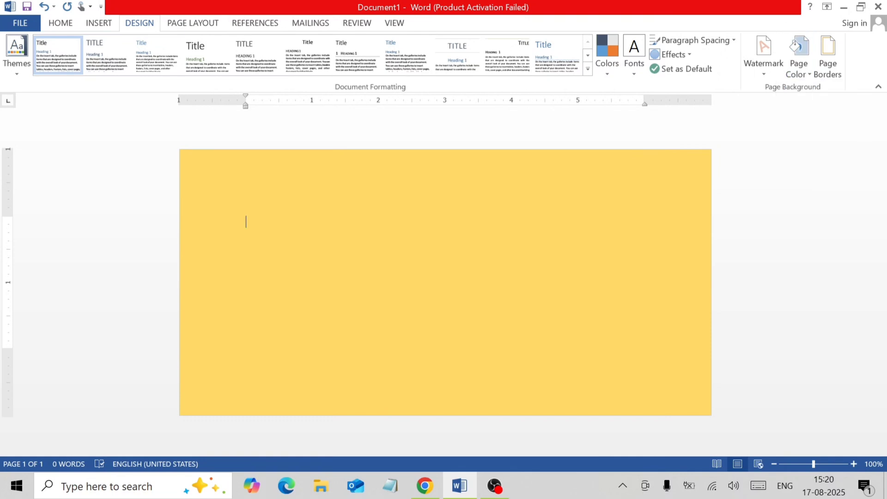
click(800, 66)
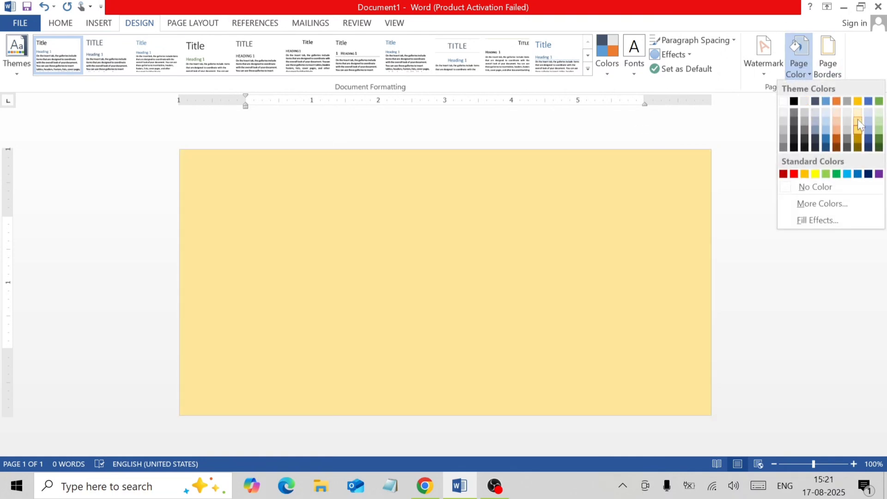
click(858, 119)
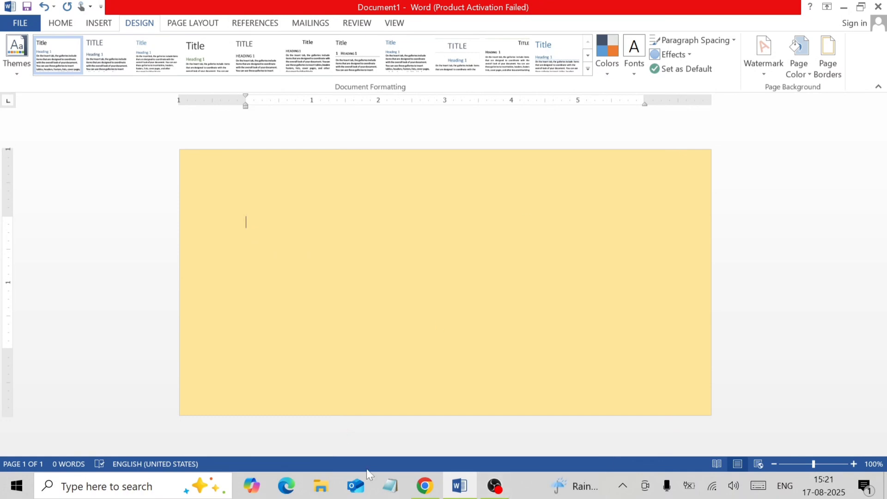
Switch to Chrome and search Google for "ganesh ji symbol images"
click(431, 493)
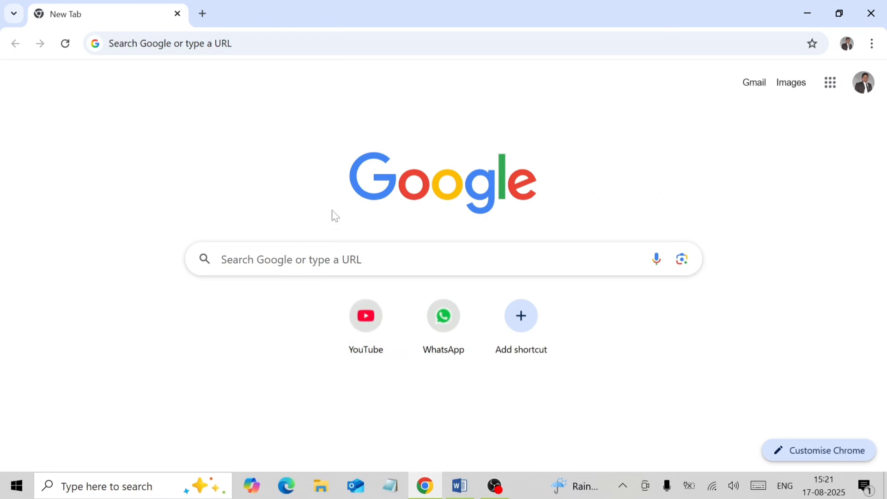
click(216, 259)
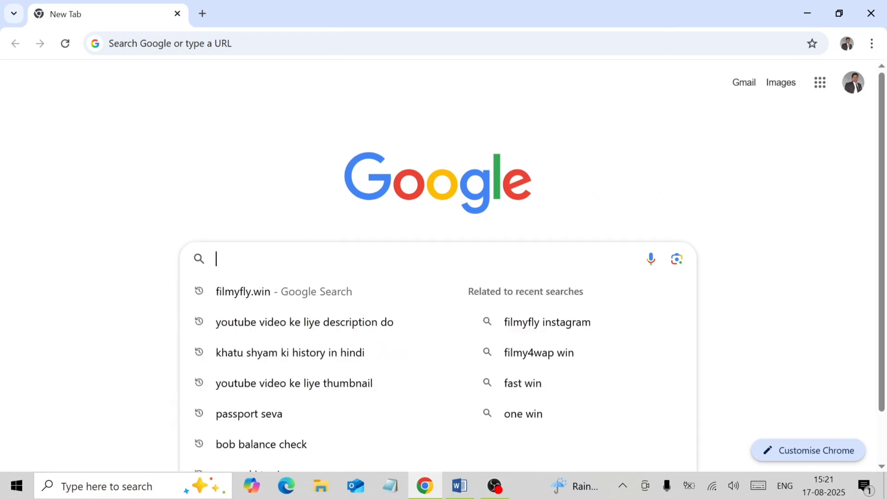
text(ganesh)
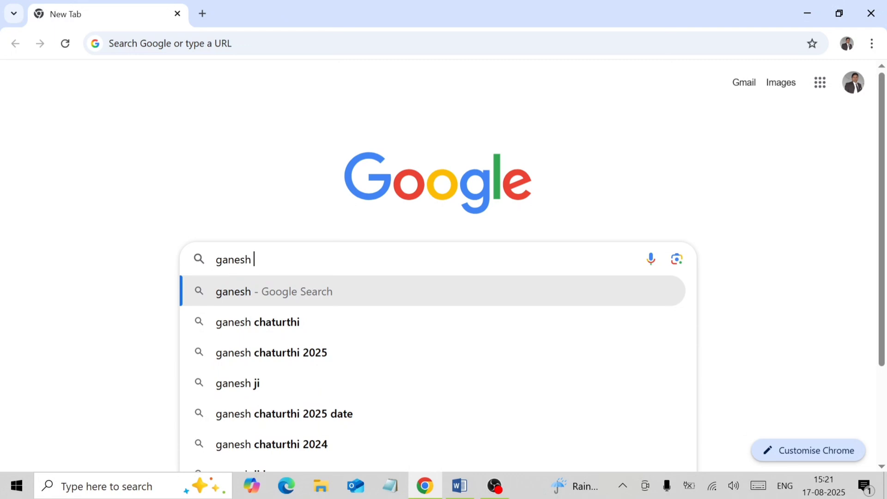
text( ji)
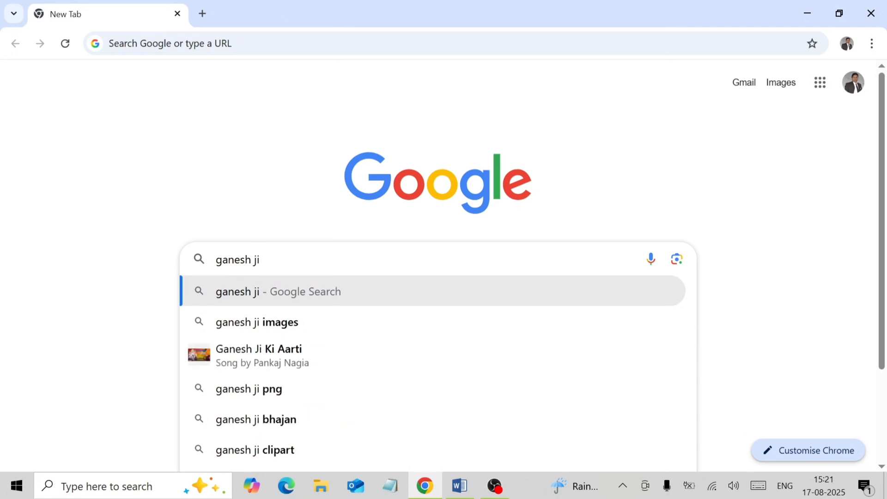
key(Down)
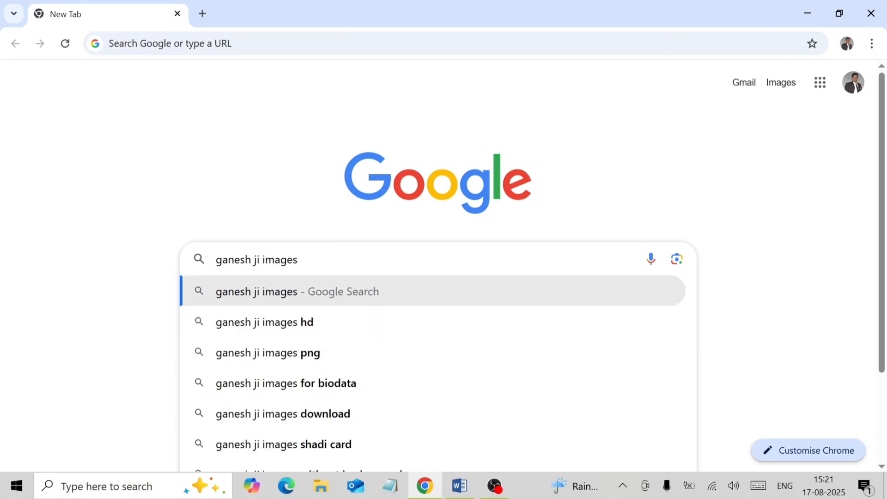
text(symb)
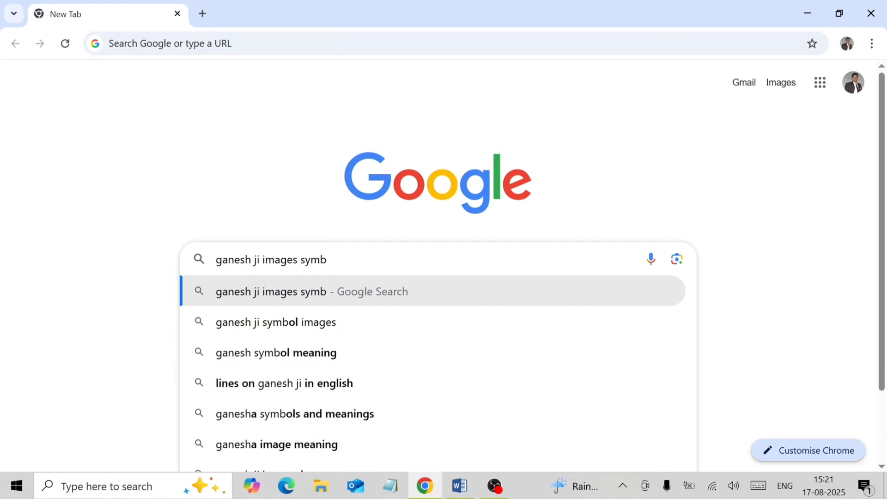
key(Down)
key(Return)
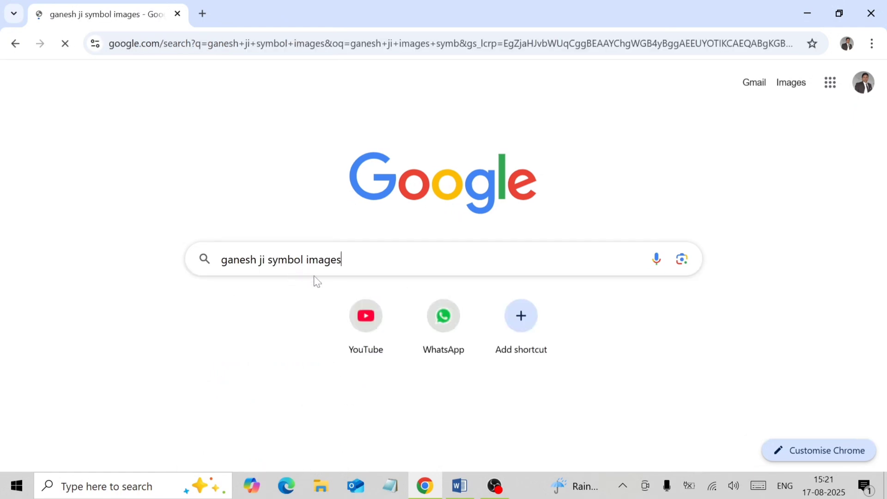
Expand the image results and look through them for a Ganesh symbol that suits the page
scroll(127, 268, down, 1)
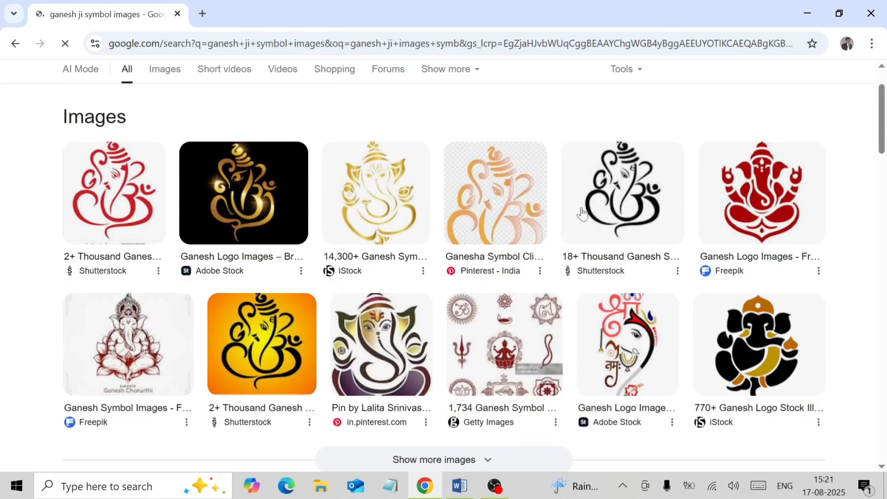
scroll(432, 235, down, 1)
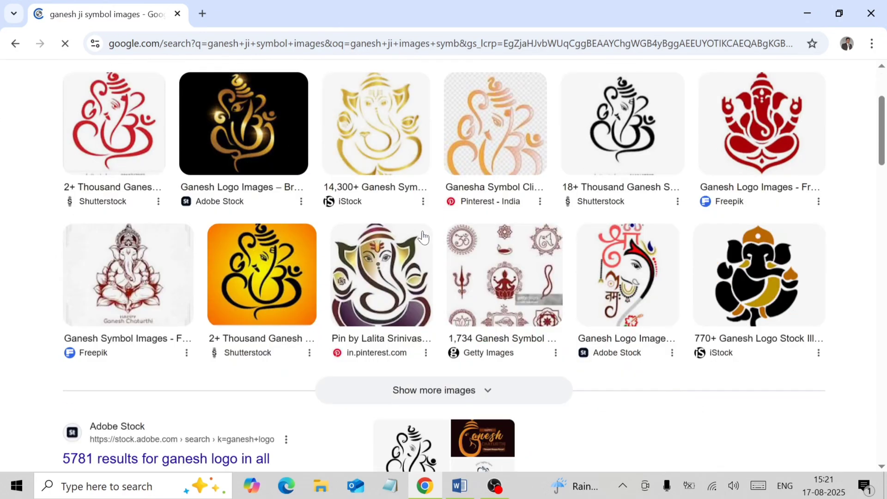
click(441, 397)
scroll(285, 277, down, 2)
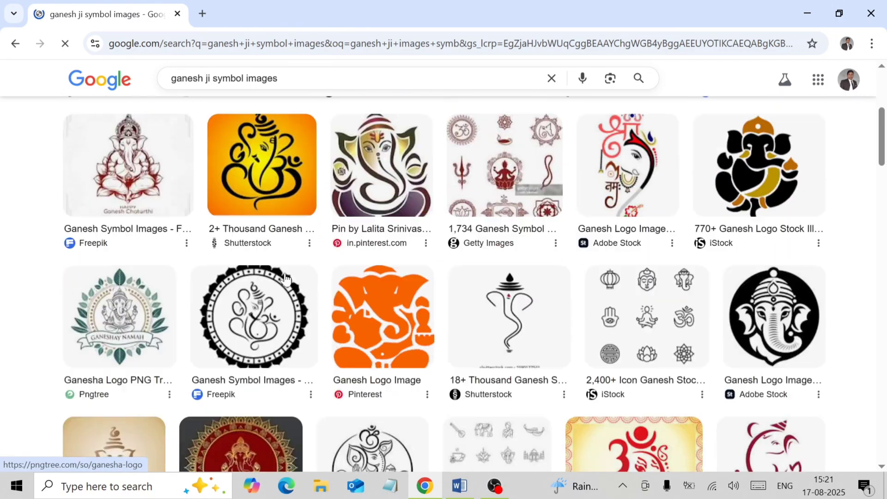
scroll(285, 276, down, 2)
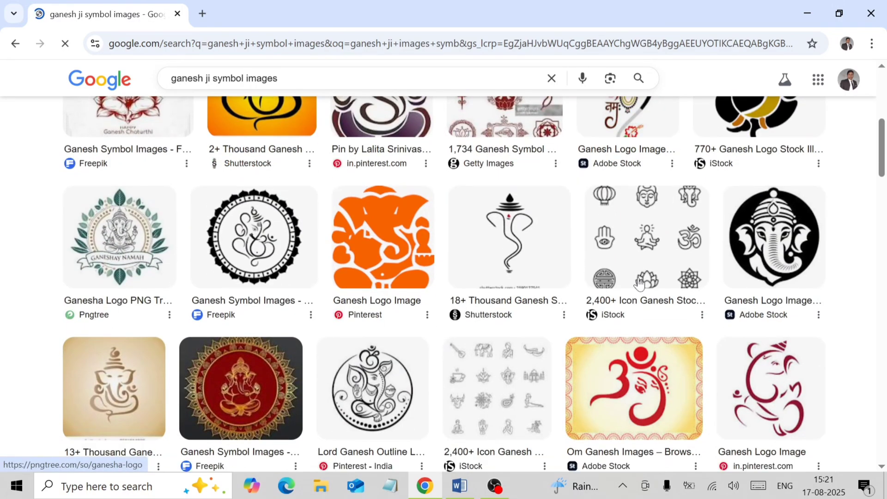
scroll(263, 291, down, 3)
scroll(470, 358, down, 2)
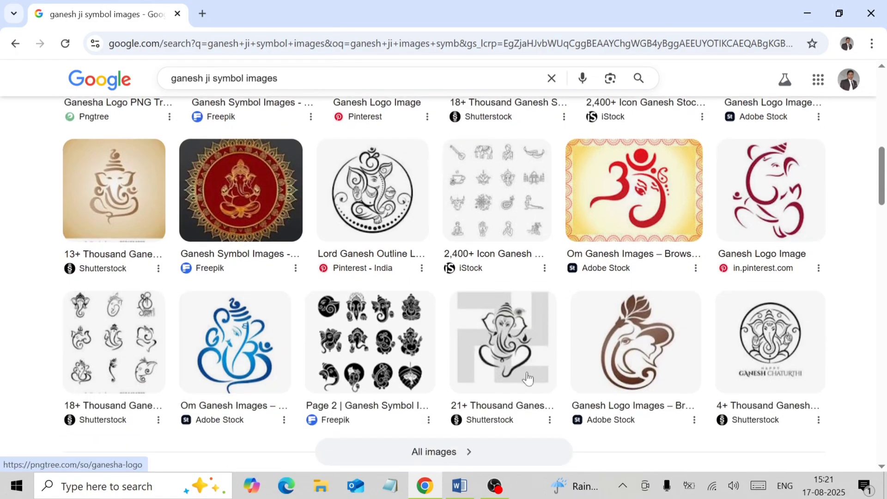
scroll(528, 379, down, 2)
scroll(388, 277, up, 10)
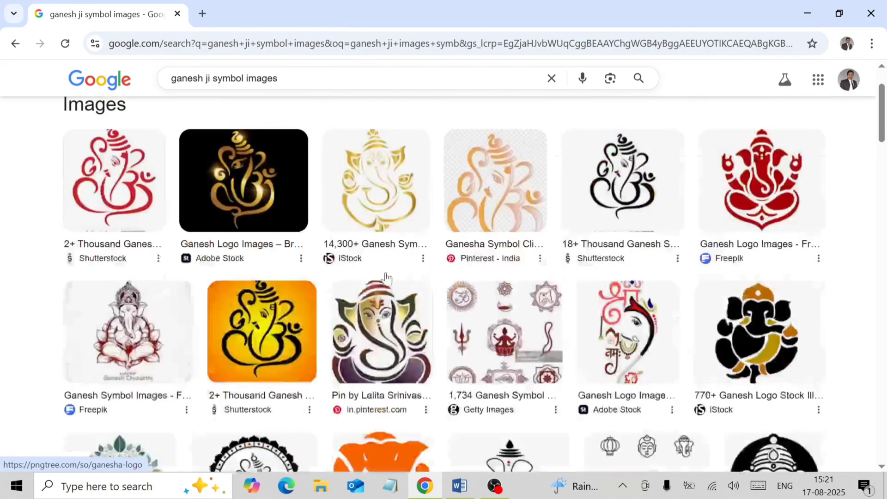
scroll(327, 224, up, 2)
scroll(519, 331, down, 15)
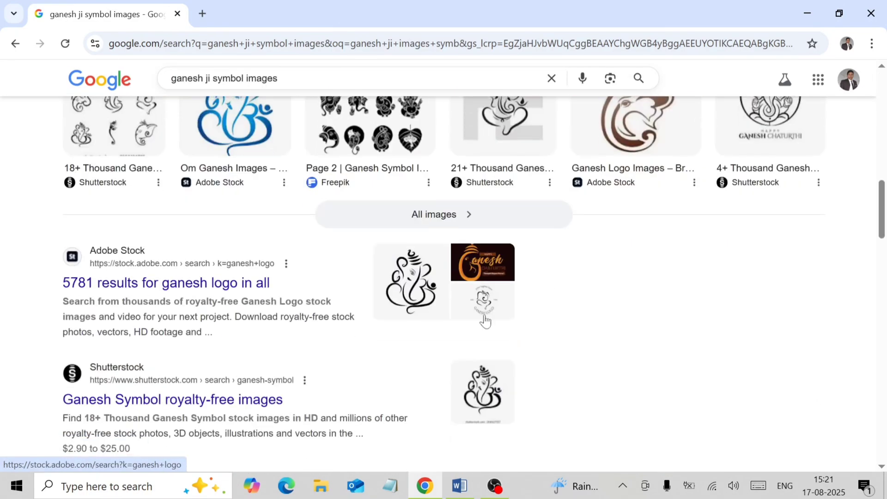
Change the search to the suggested query "ganesh ji logo transparent" and run it
scroll(484, 320, up, 12)
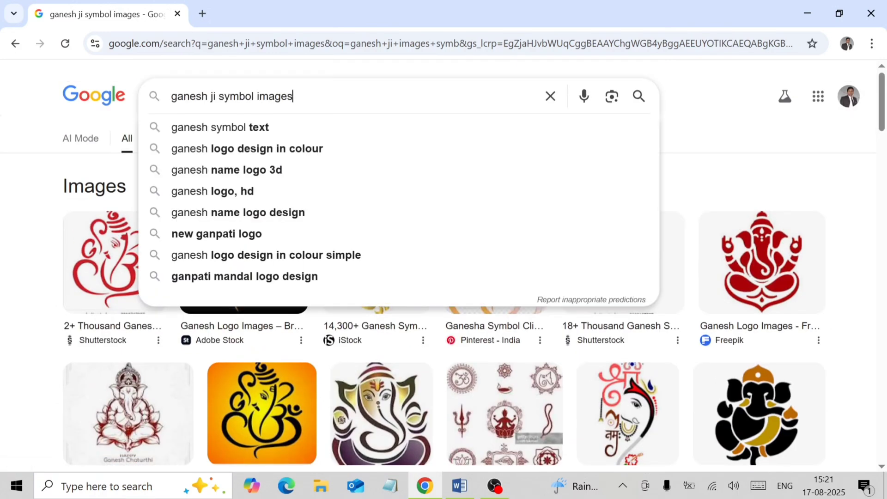
key(BackSpace)
key(BackSpace)
key(BackSpace)
key(BackSpace)
key(BackSpace)
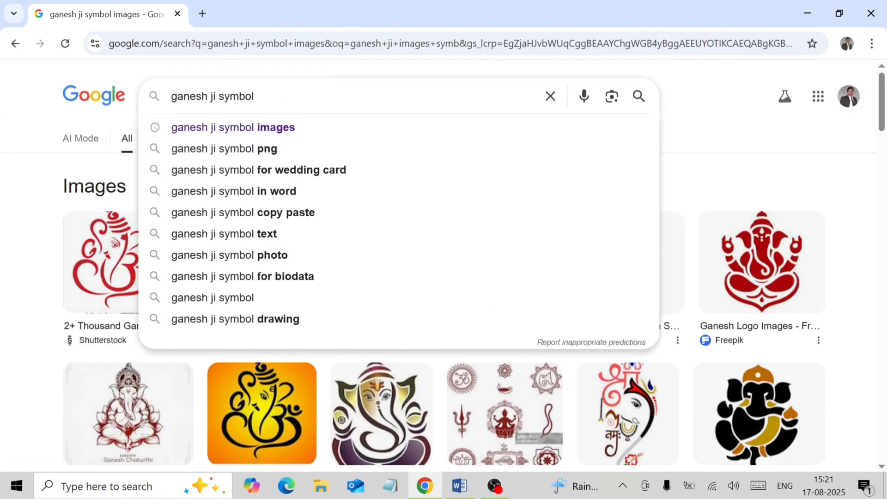
text(tran)
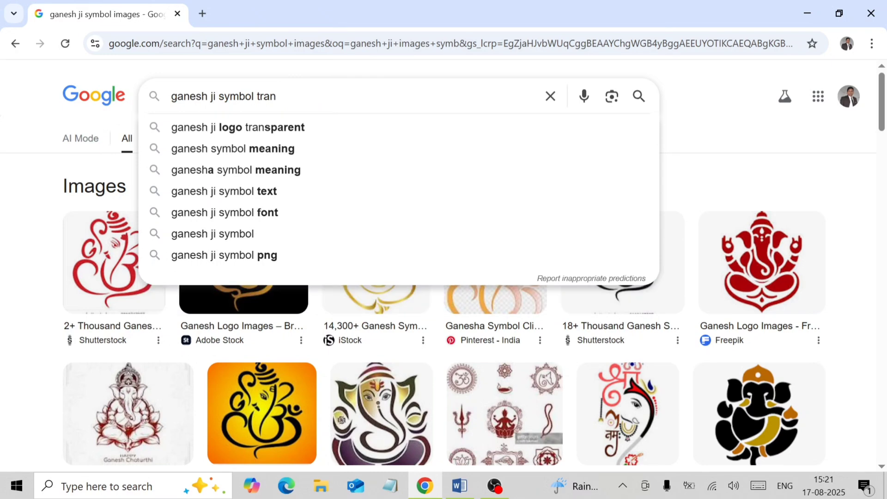
key(Down)
key(Return)
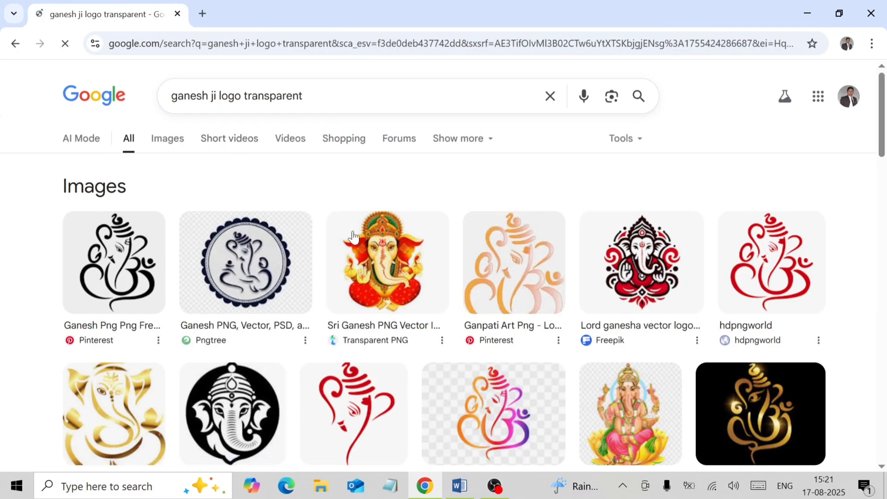
Look through more Ganesh logo image results and open the Pngfre black-and-orange seated Ganesh line drawing
scroll(464, 340, down, 1)
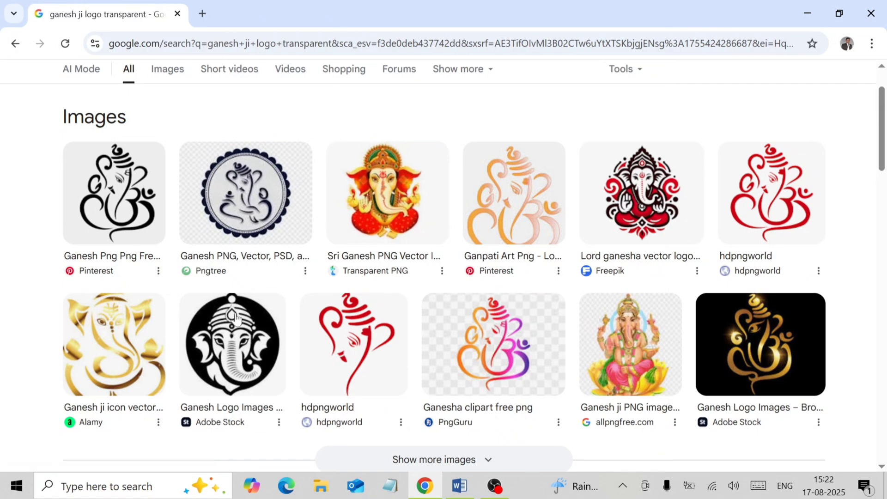
scroll(366, 336, down, 1)
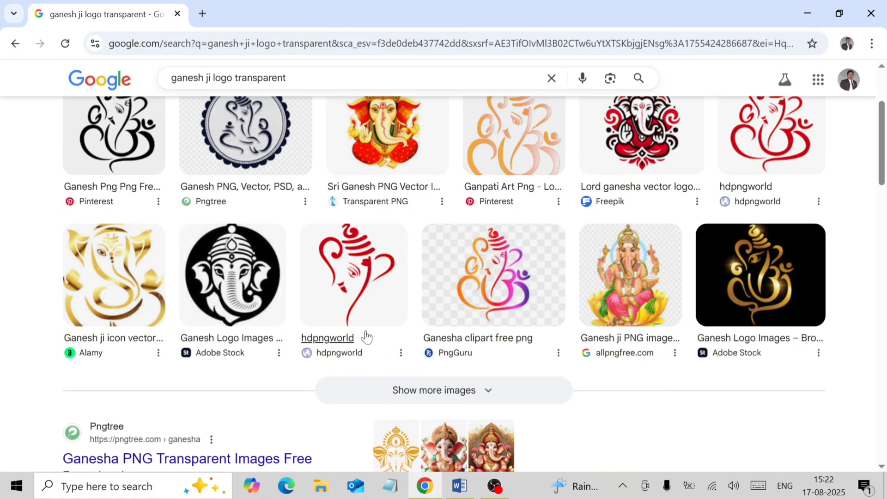
click(463, 392)
scroll(439, 253, down, 3)
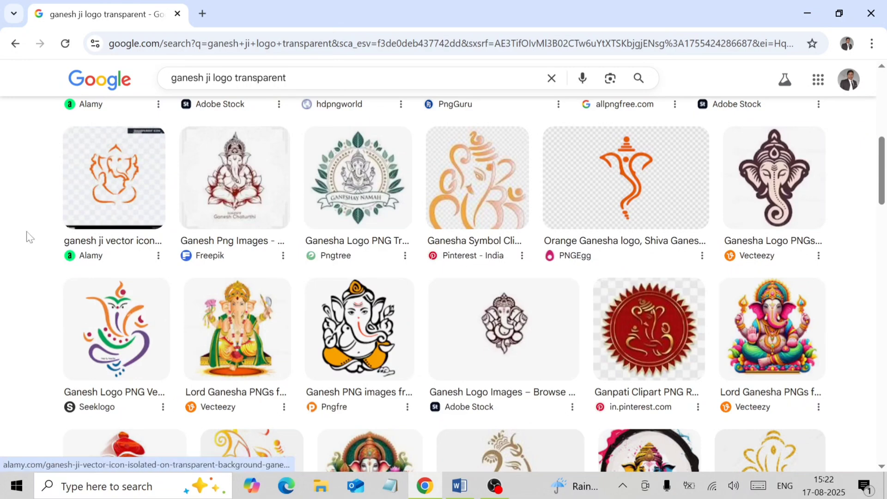
scroll(277, 290, down, 1)
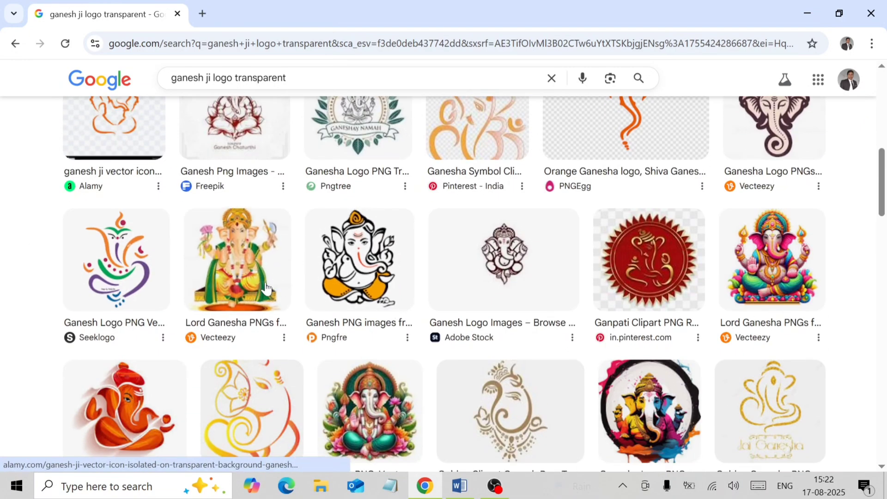
click(336, 273)
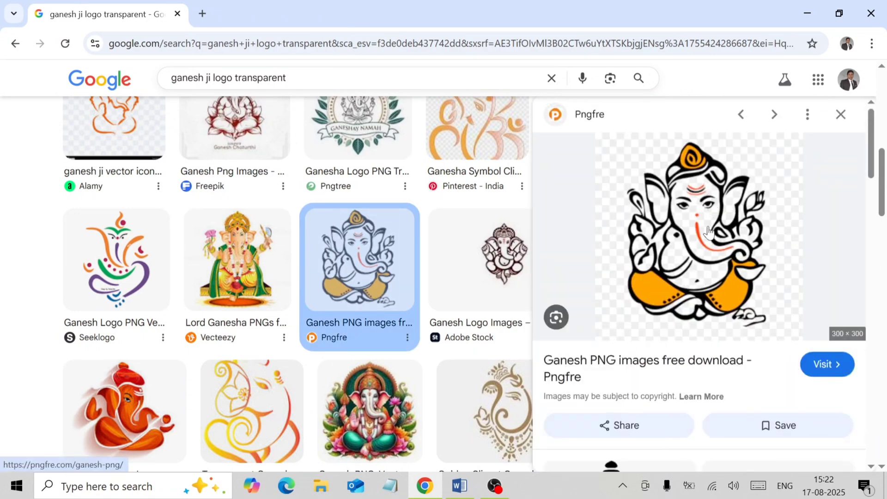
Save the previewed Ganesh image to the Desktop as the PNG file ganesh-46-300x300
right_click(703, 267)
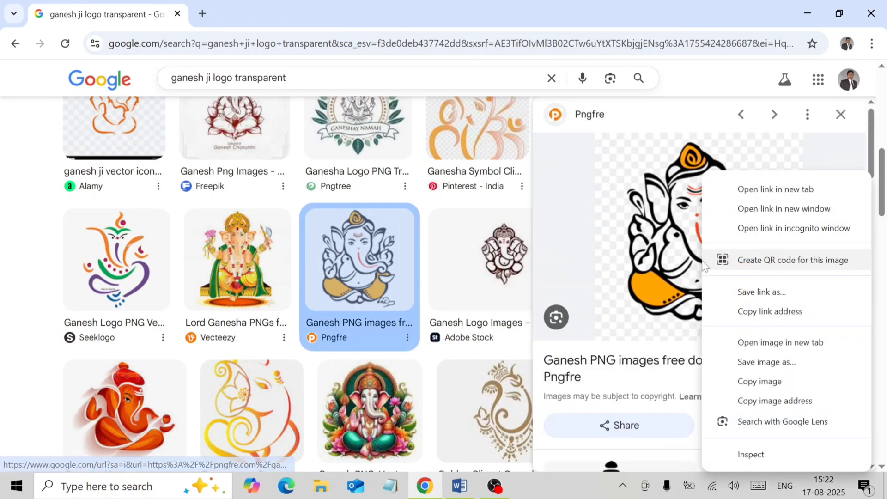
click(762, 362)
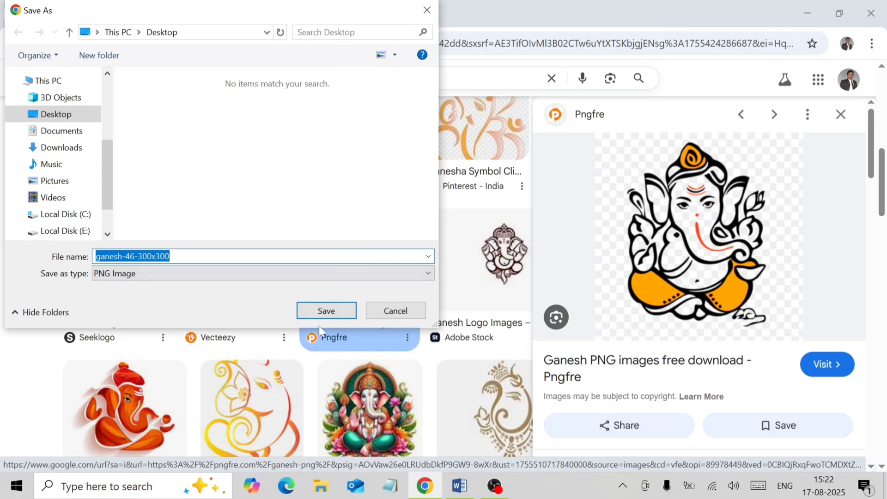
click(336, 308)
Switch to Word and insert the picture ganesh-46-300x300 from the Desktop into the page
click(460, 486)
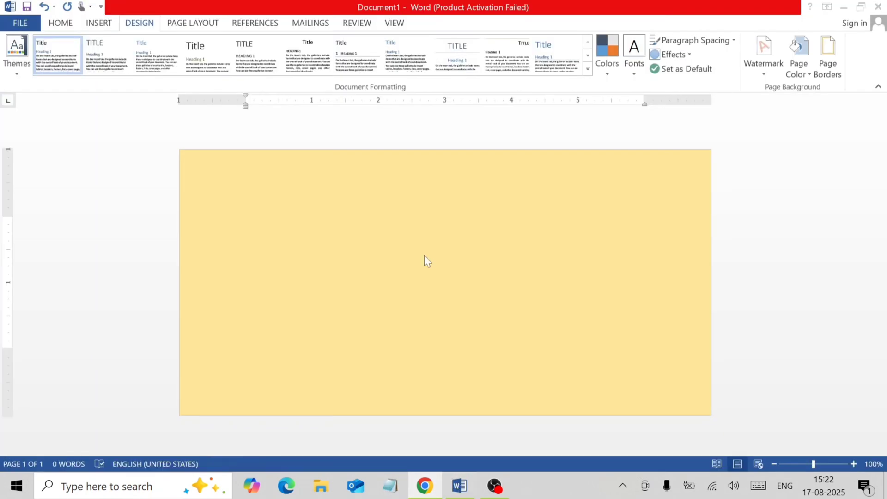
click(192, 5)
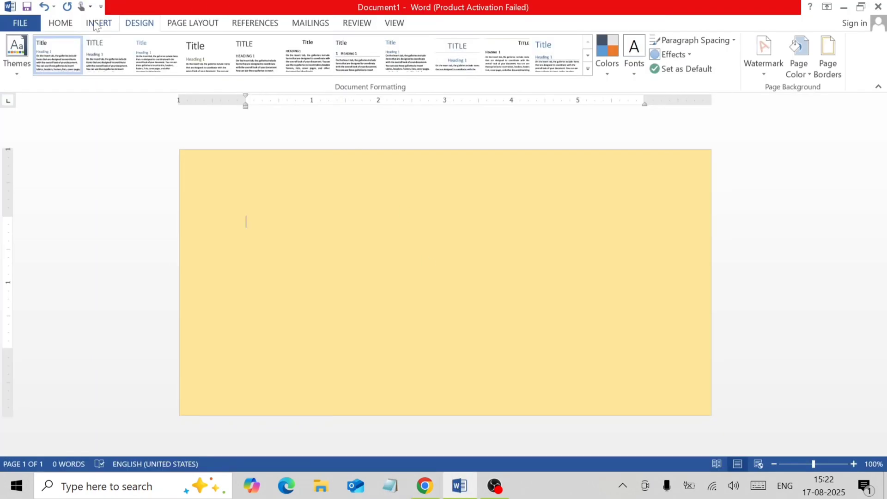
click(96, 24)
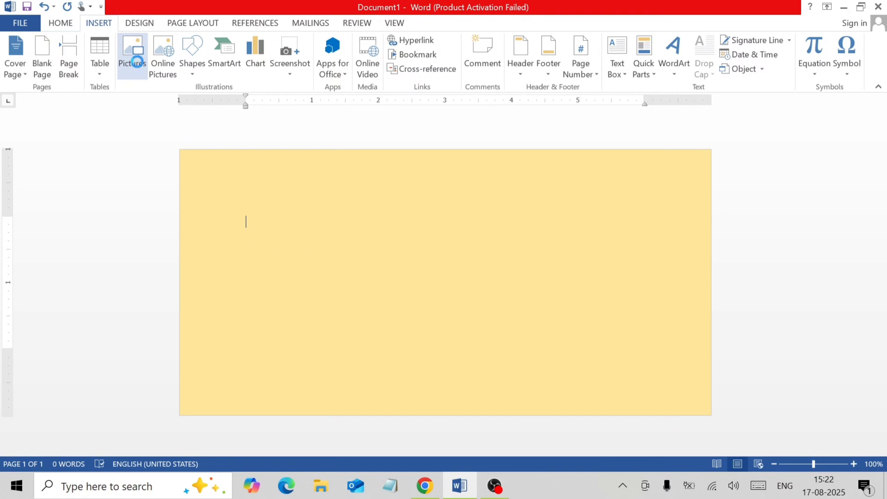
click(134, 58)
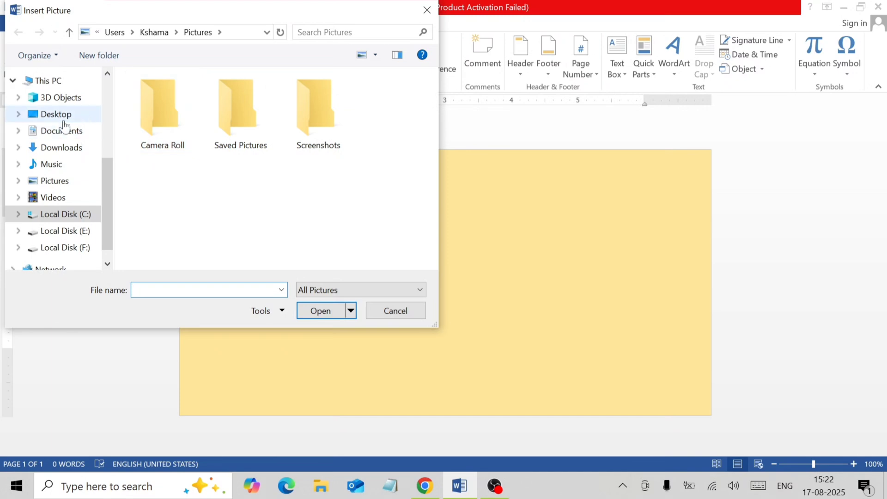
click(59, 118)
click(168, 118)
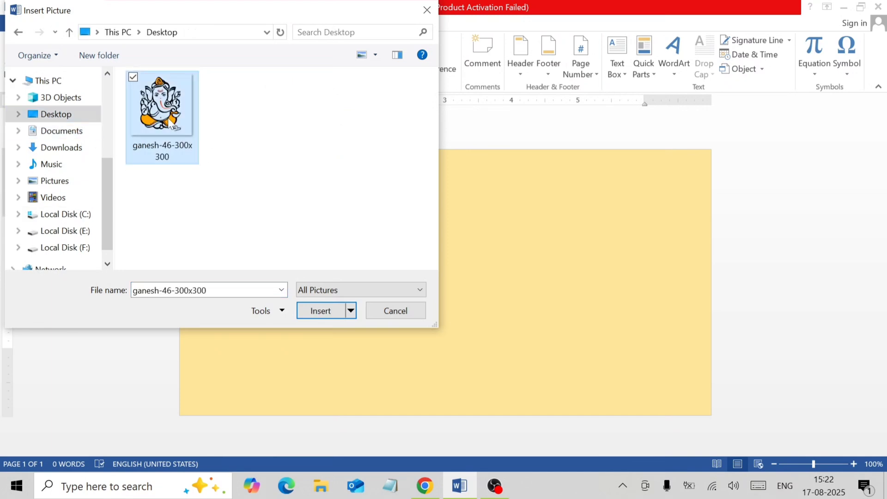
click(324, 312)
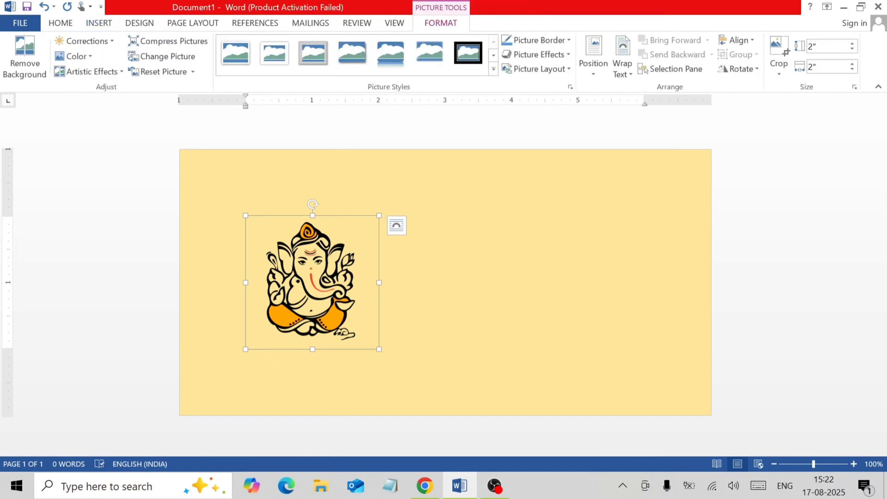
Set the Ganesh picture's text wrapping to In Front of Text and move it slightly towards the page centre
click(623, 65)
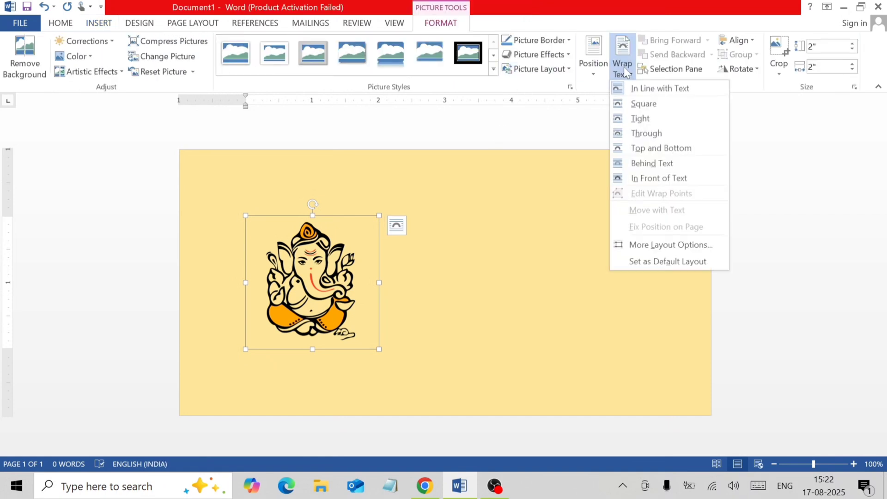
click(655, 179)
drag(316, 265, 383, 264)
click(247, 222)
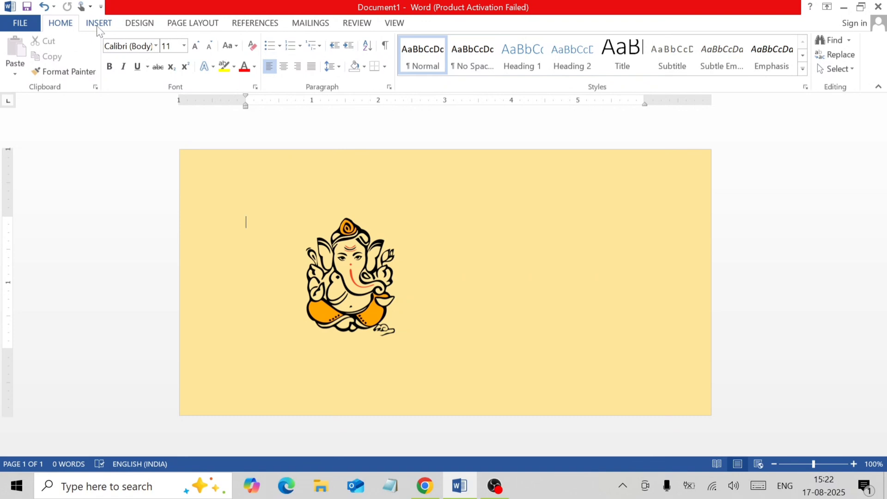
Set up a Box page border for the whole document using the thin black outline art pattern
click(194, 24)
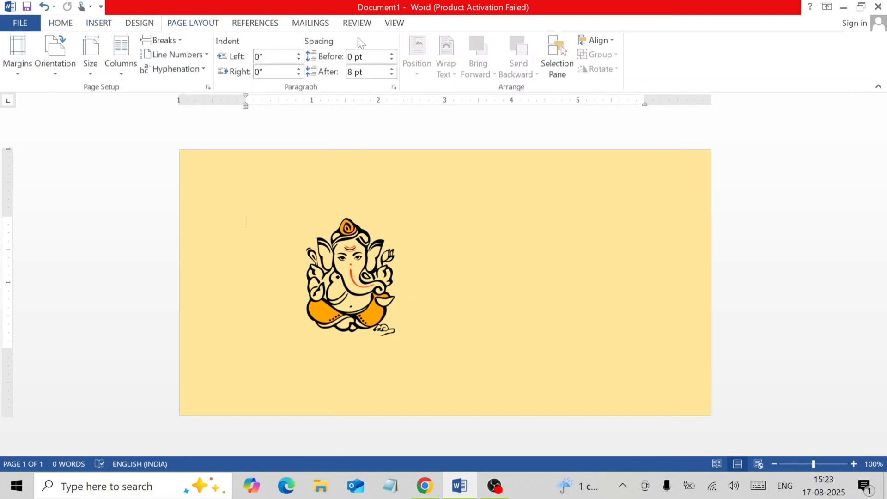
click(136, 25)
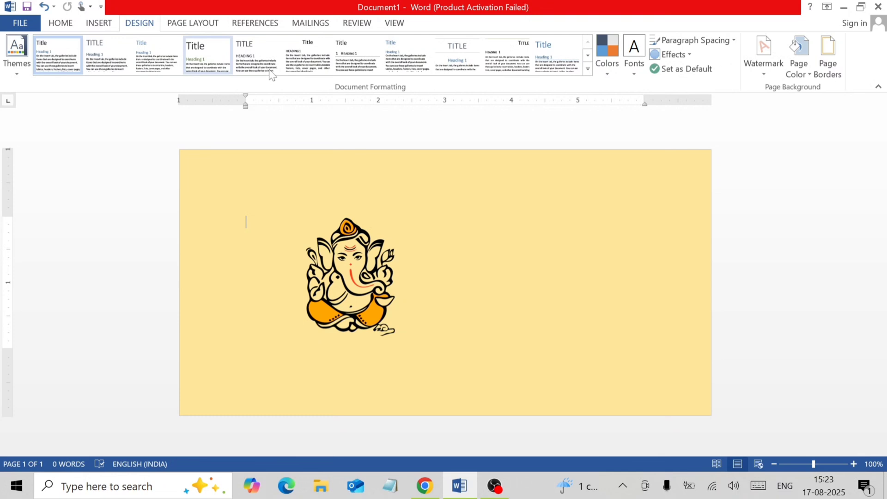
click(830, 66)
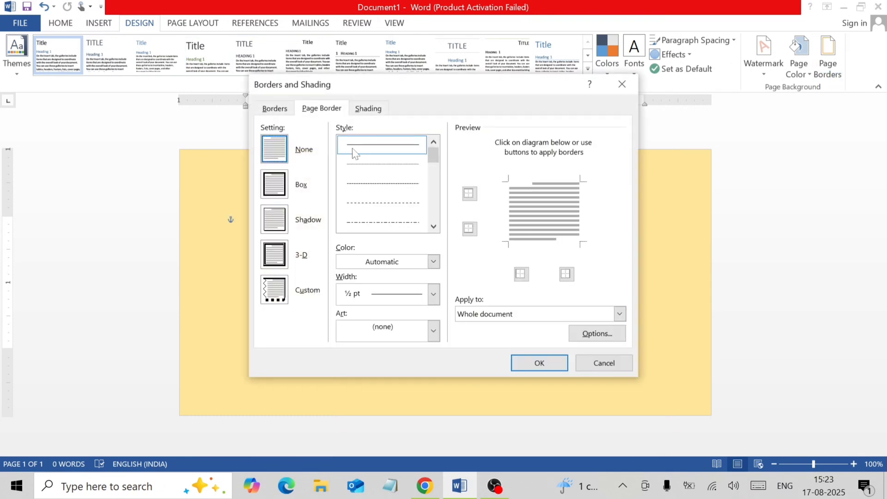
click(273, 198)
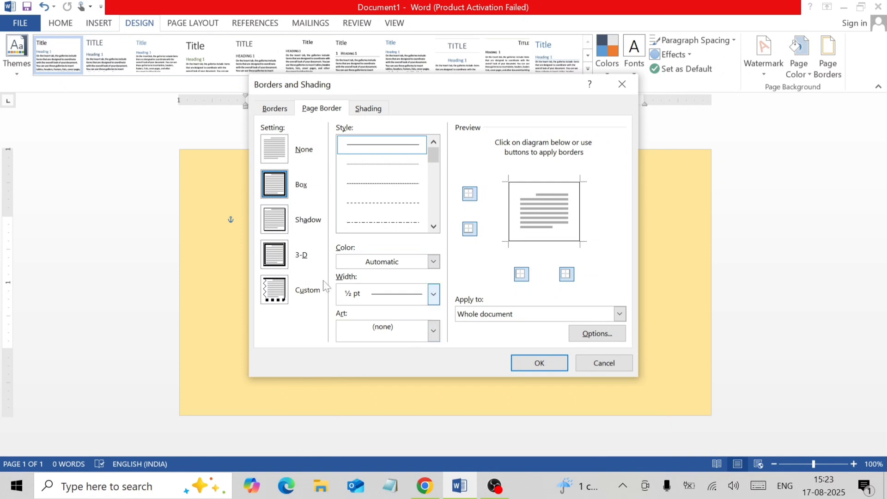
click(432, 339)
scroll(392, 392, down, 5)
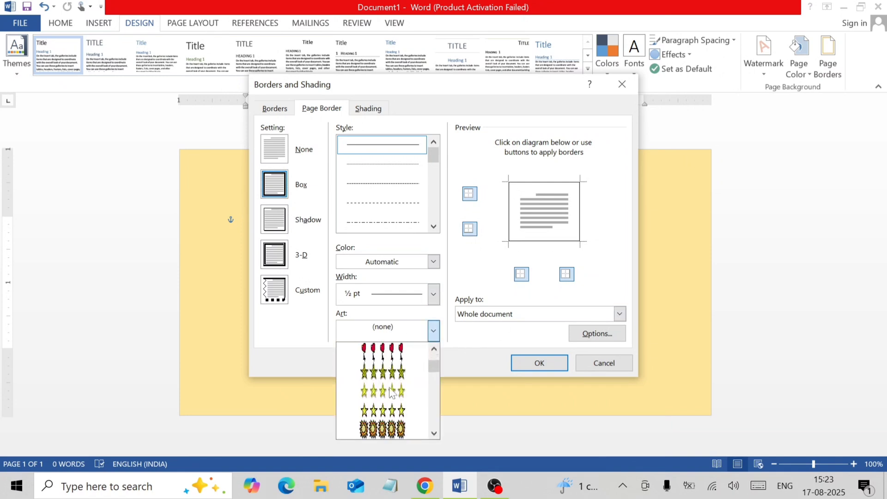
scroll(392, 392, down, 8)
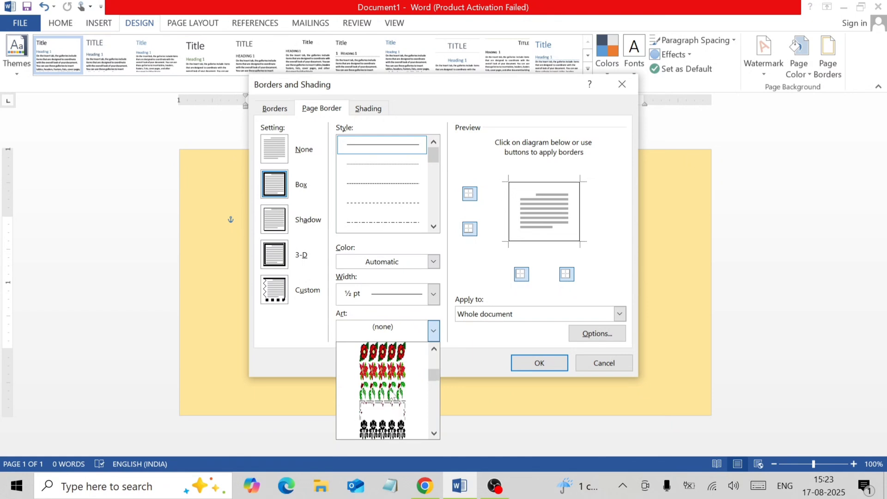
scroll(392, 397, down, 1)
click(380, 367)
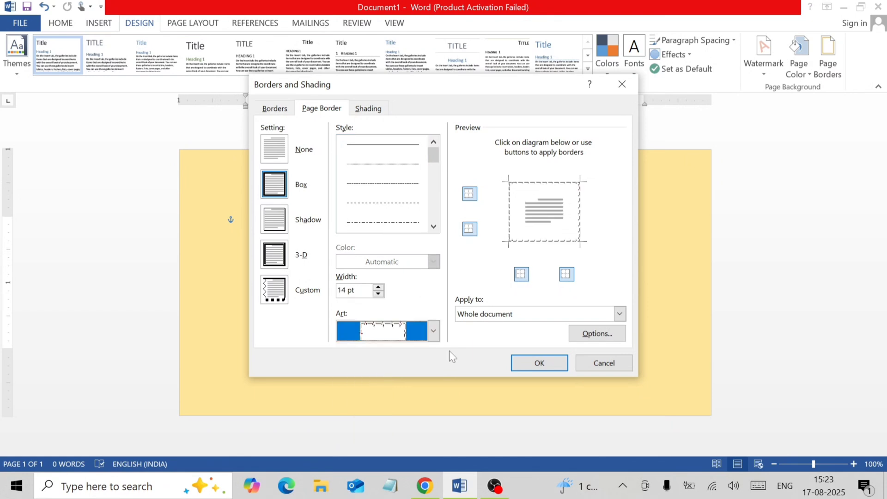
Change the page border art to the white leafy vine on black and apply it to the whole document
click(435, 334)
scroll(388, 386, up, 10)
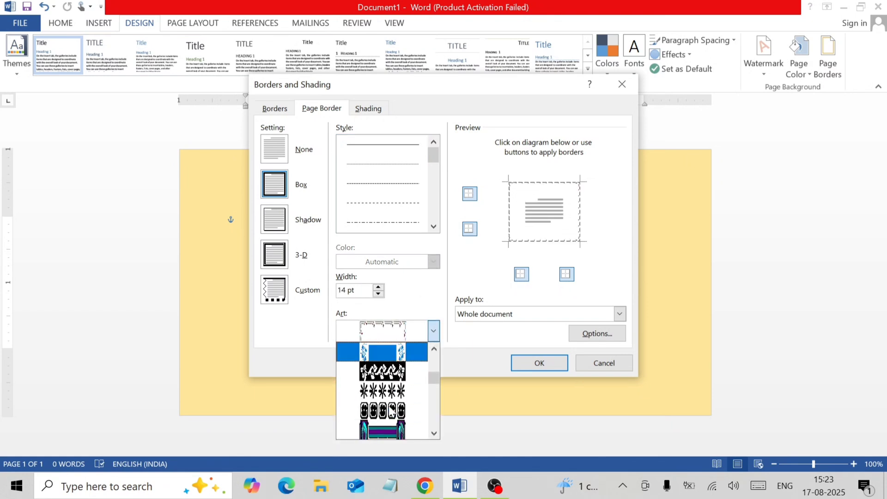
click(393, 375)
click(549, 371)
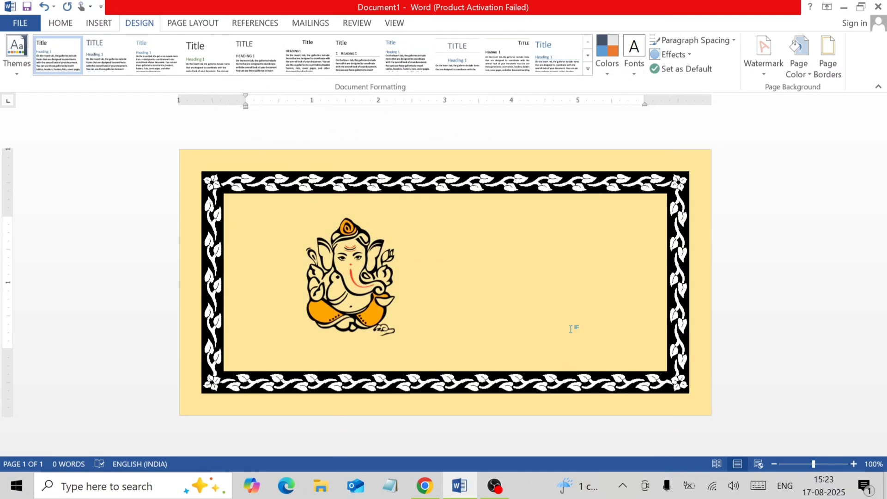
Replace the page border art with the narrow black pattern containing a pale yellow wavy ribbon
click(828, 57)
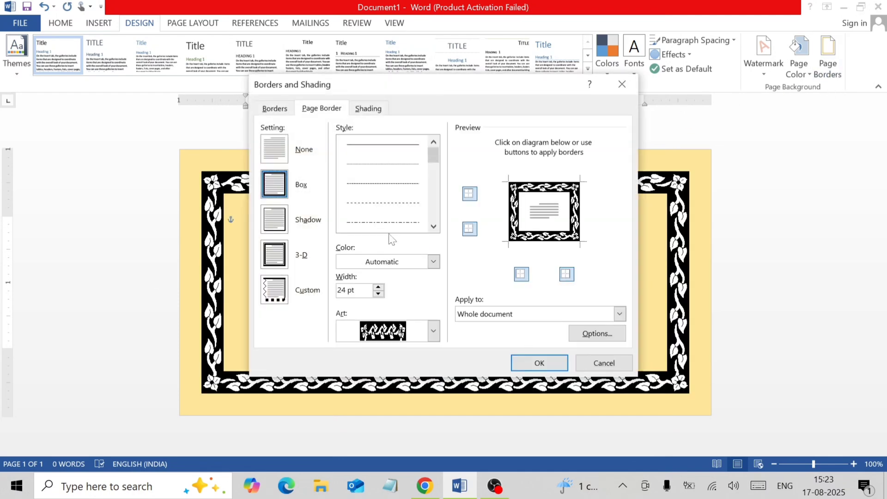
click(434, 331)
scroll(407, 407, down, 2)
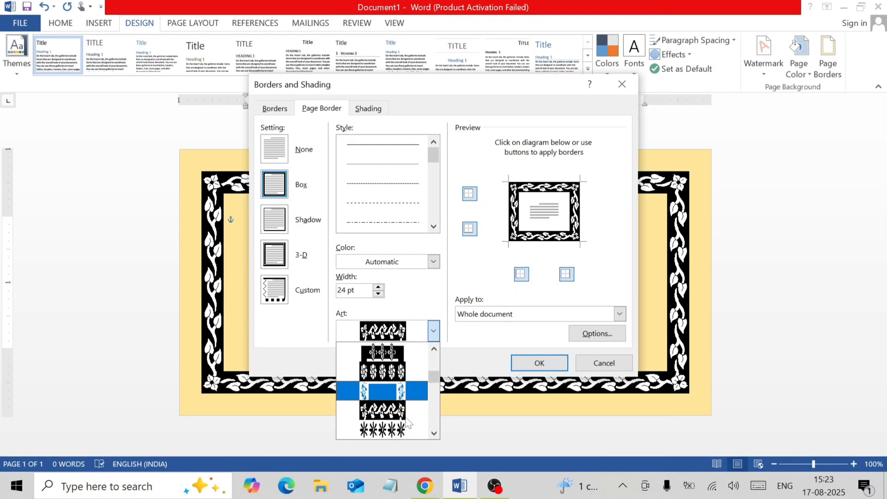
scroll(408, 423, down, 4)
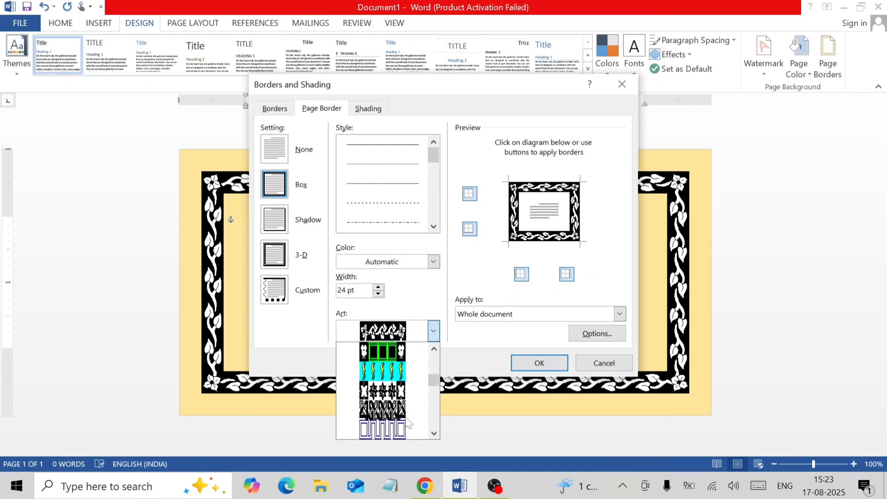
scroll(408, 423, down, 3)
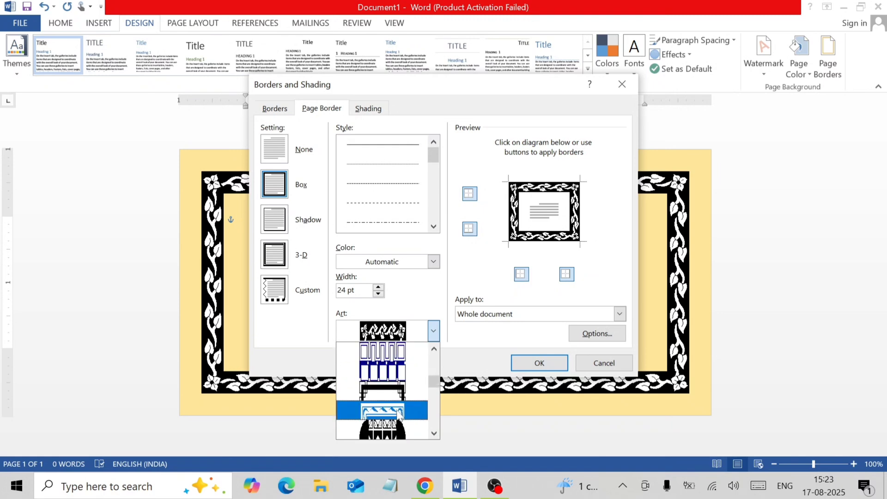
click(400, 411)
click(540, 364)
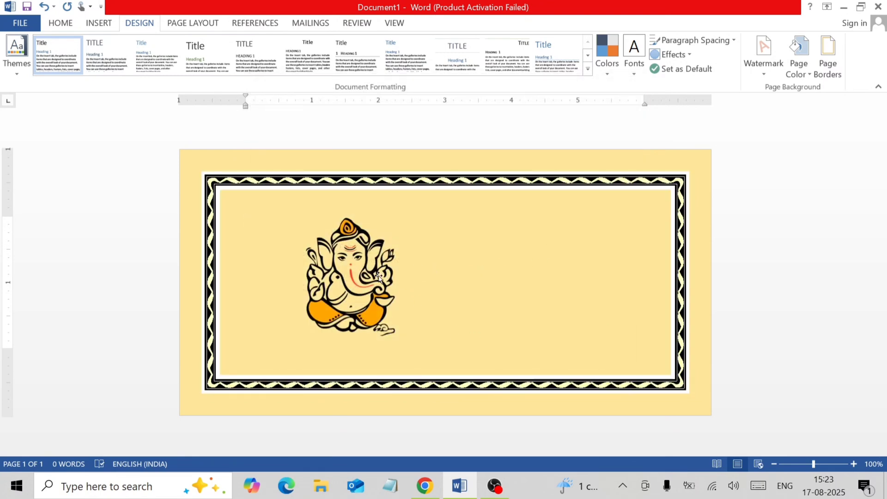
Shrink the Ganesh picture to about two thirds of its size and place it in the border's upper-left inner corner
click(354, 277)
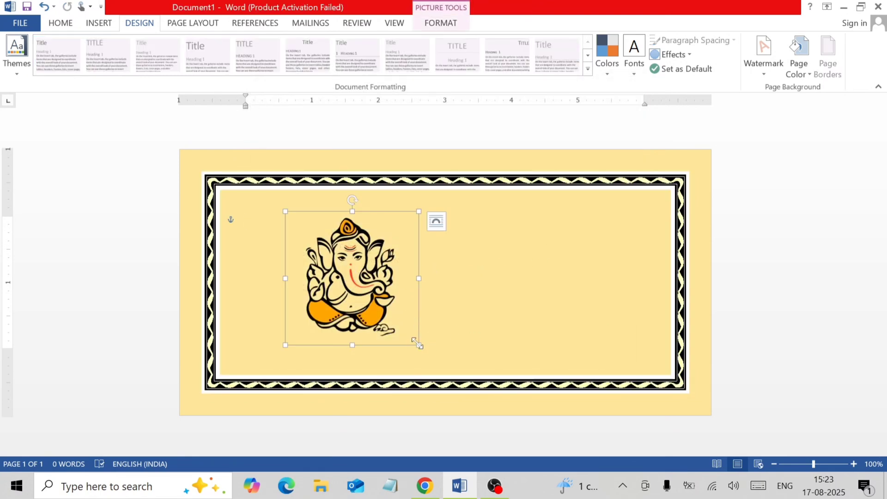
drag(418, 344, 377, 303)
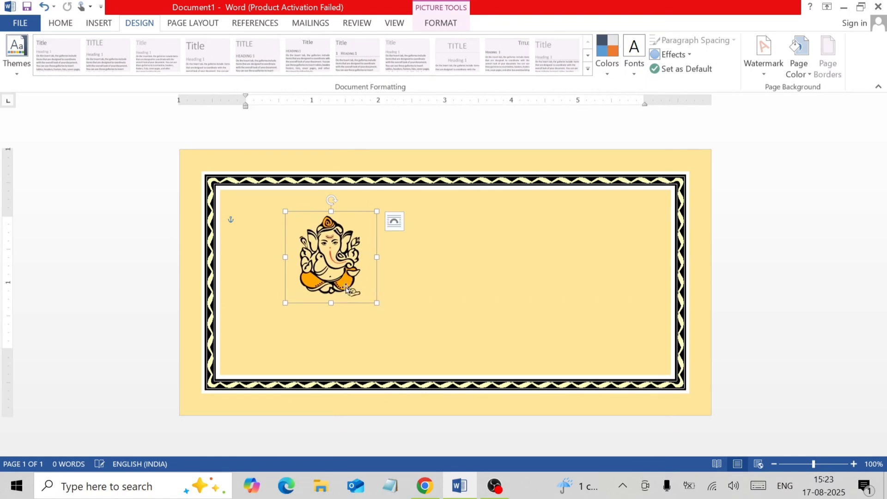
drag(324, 260, 253, 239)
click(464, 270)
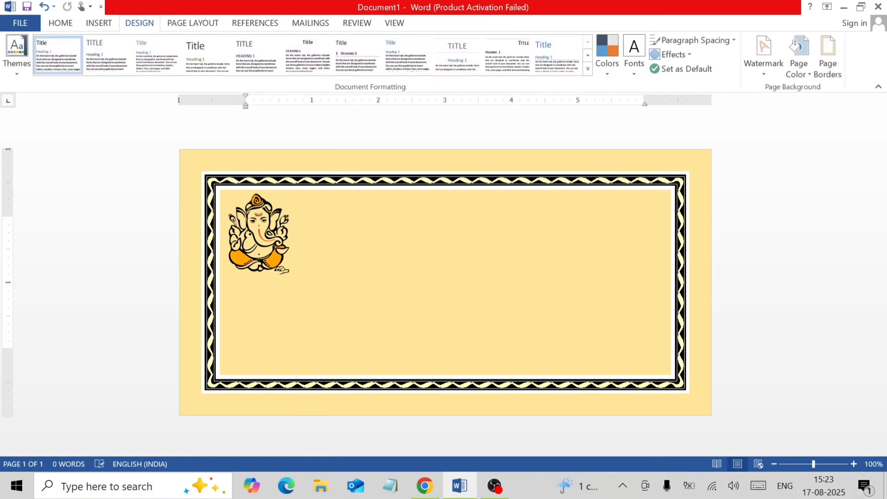
Draw a text box about 1.37 by 0.51 inches near the upper middle of the card, inside the border
click(99, 24)
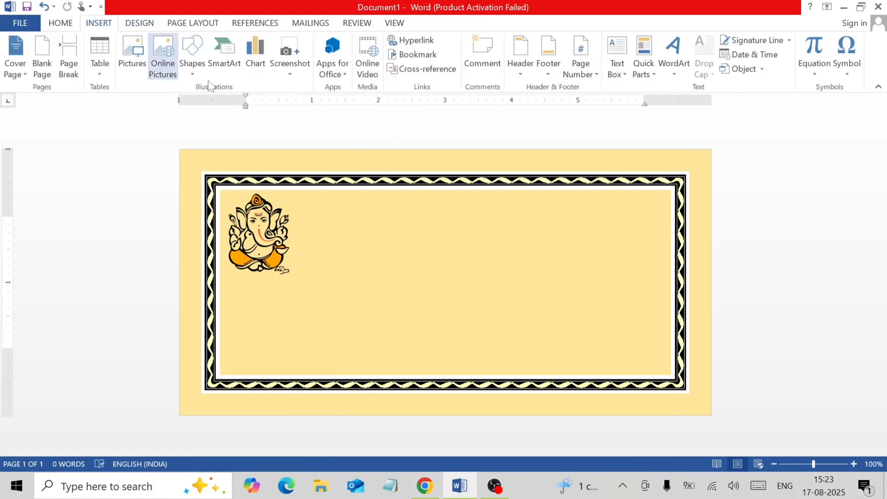
click(617, 57)
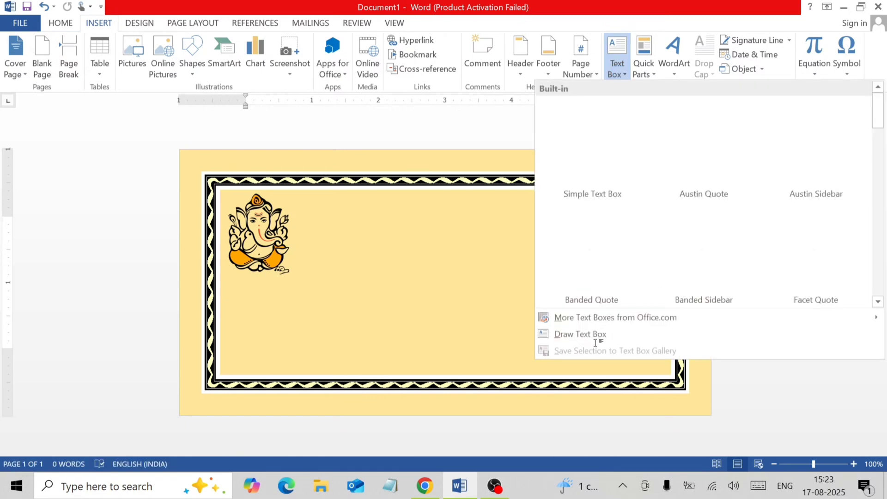
click(594, 335)
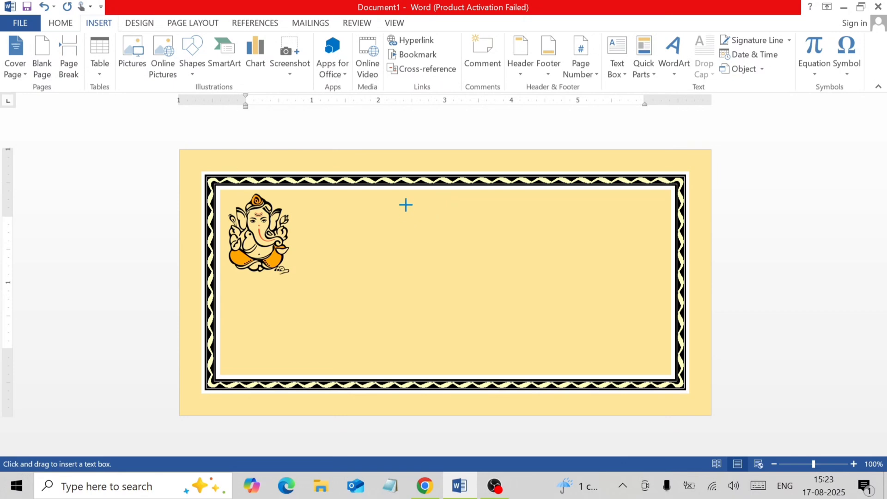
drag(406, 205, 497, 238)
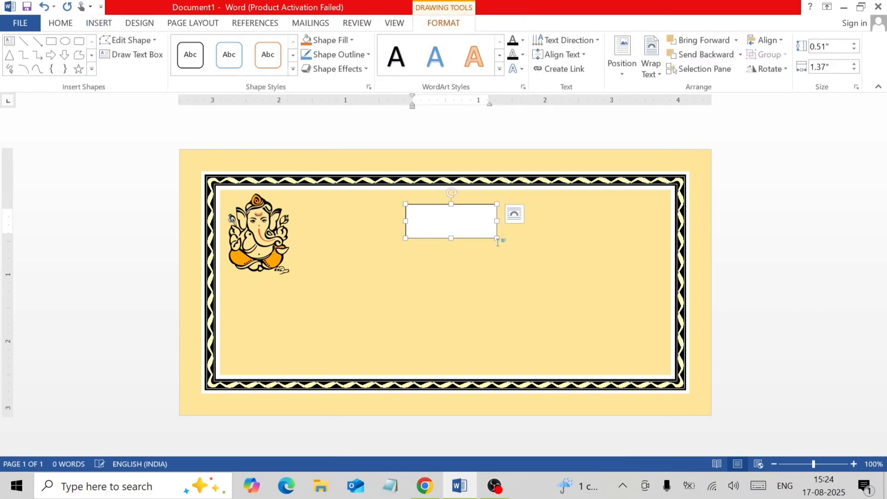
Set the text box's font to Kruti Dev 075 and enter a person's first name in Hindi
click(62, 24)
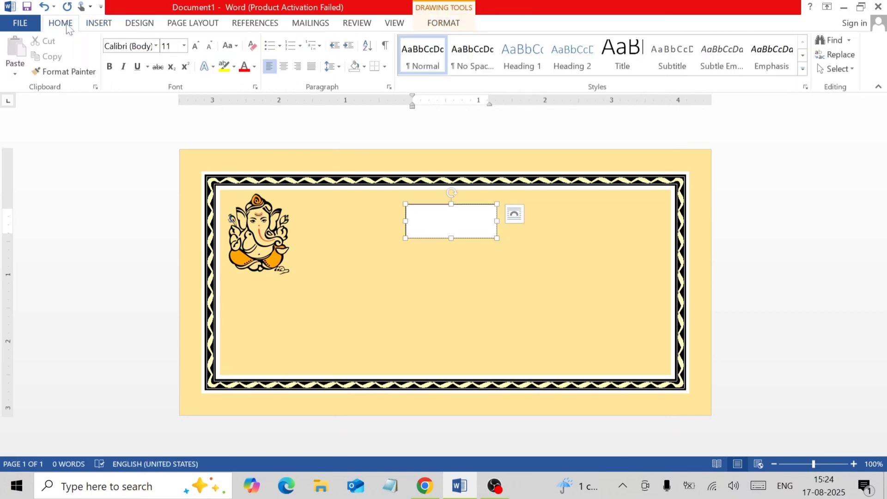
click(155, 46)
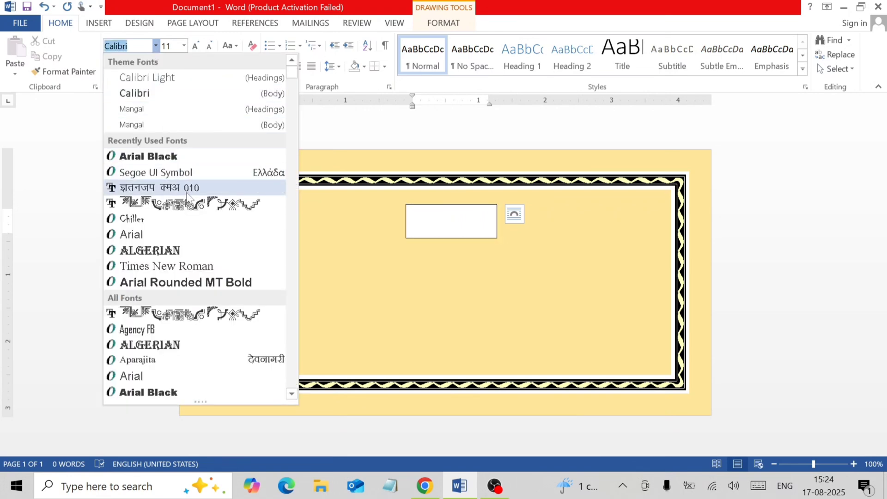
scroll(187, 197, down, 20)
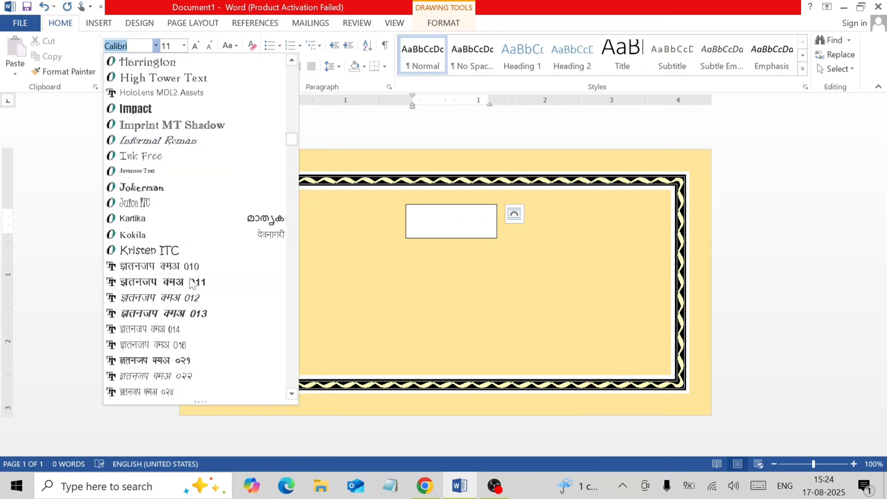
scroll(193, 282, down, 10)
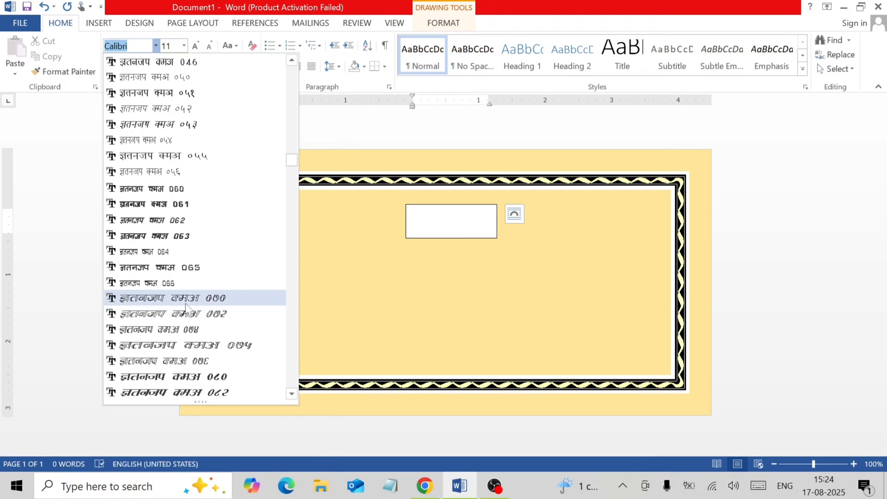
scroll(185, 304, down, 1)
scroll(186, 308, down, 6)
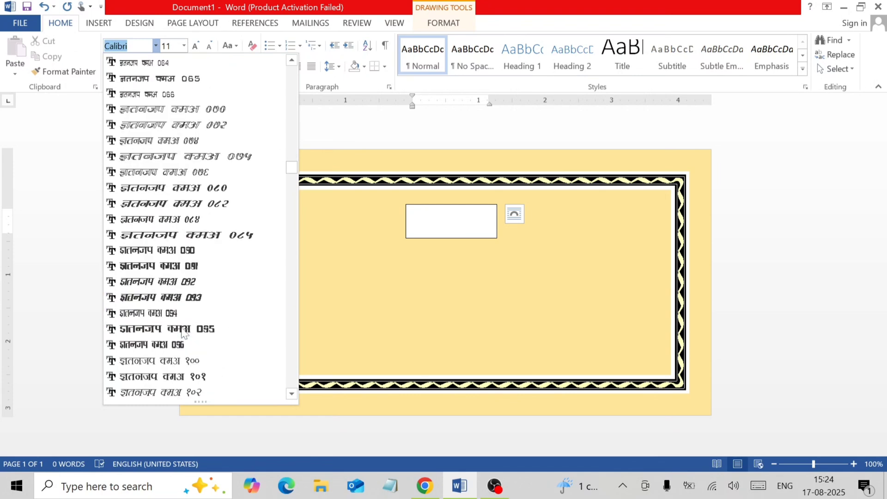
scroll(185, 331, up, 3)
click(178, 157)
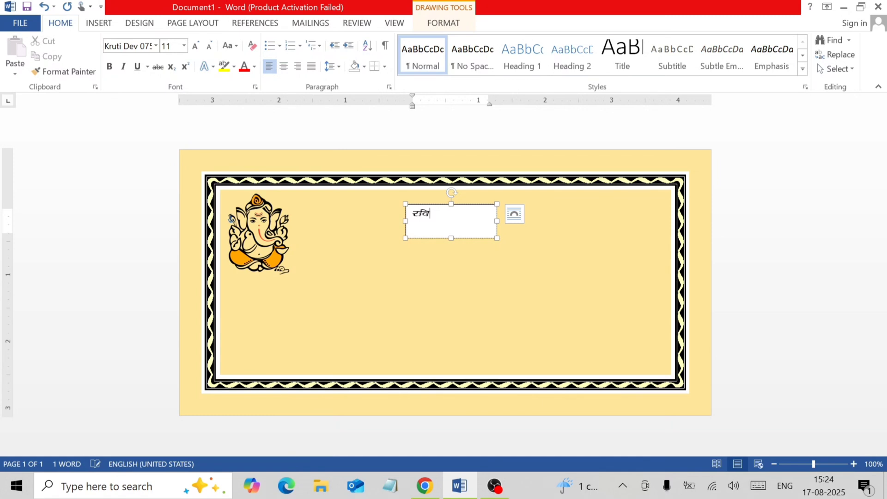
Enlarge all the text in the text box to 22 pt
key(ctrl+a)
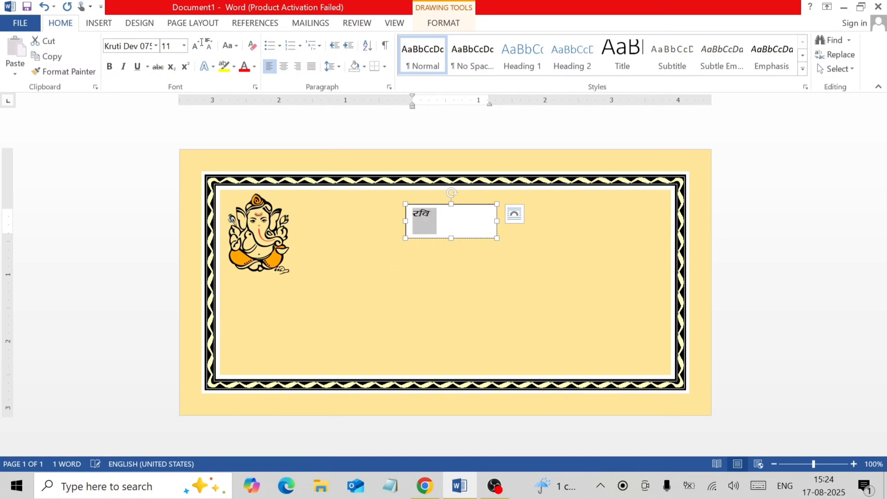
click(196, 46)
click(196, 47)
click(196, 46)
click(197, 46)
click(196, 47)
click(196, 47)
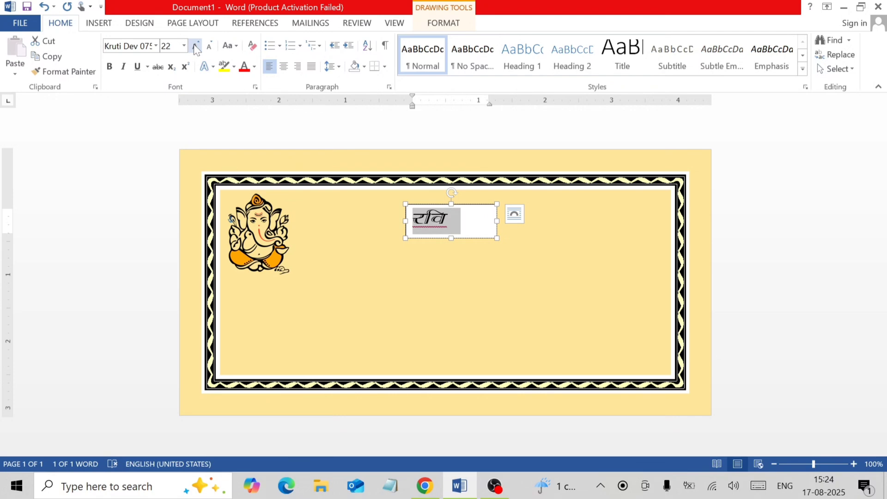
Remove the fill and the outline from the name's text box
click(442, 24)
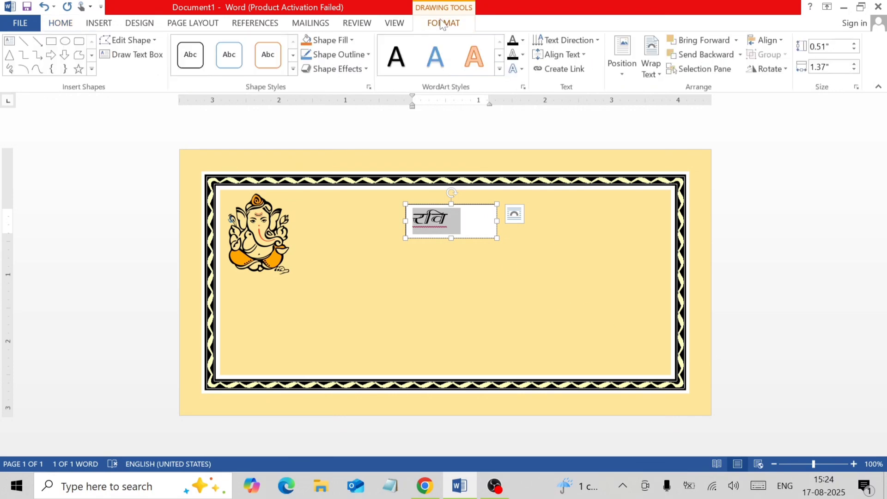
click(329, 40)
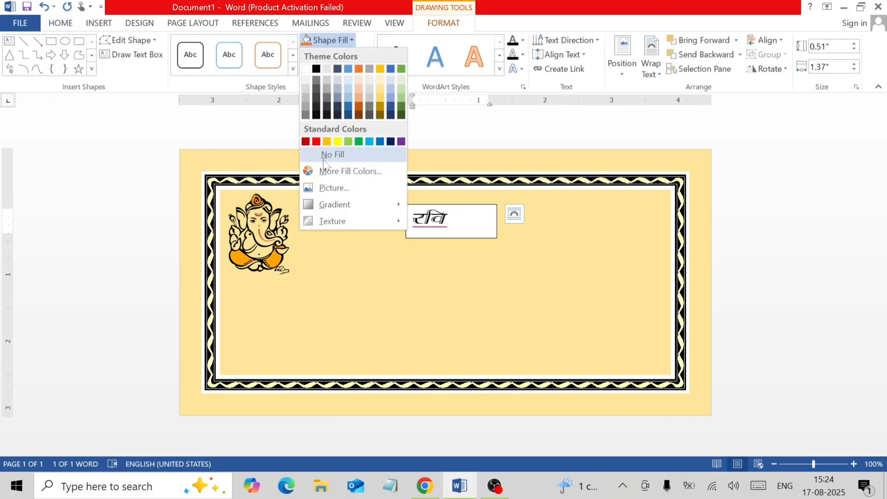
click(326, 154)
click(338, 54)
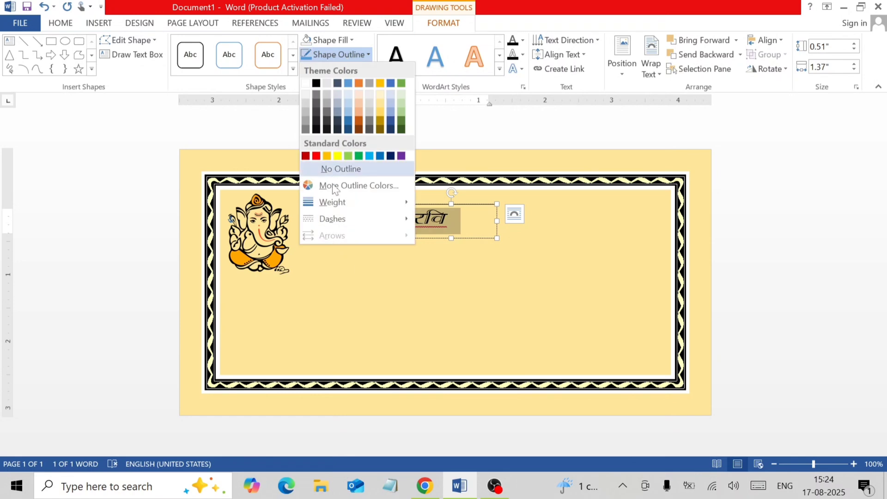
click(337, 170)
click(492, 247)
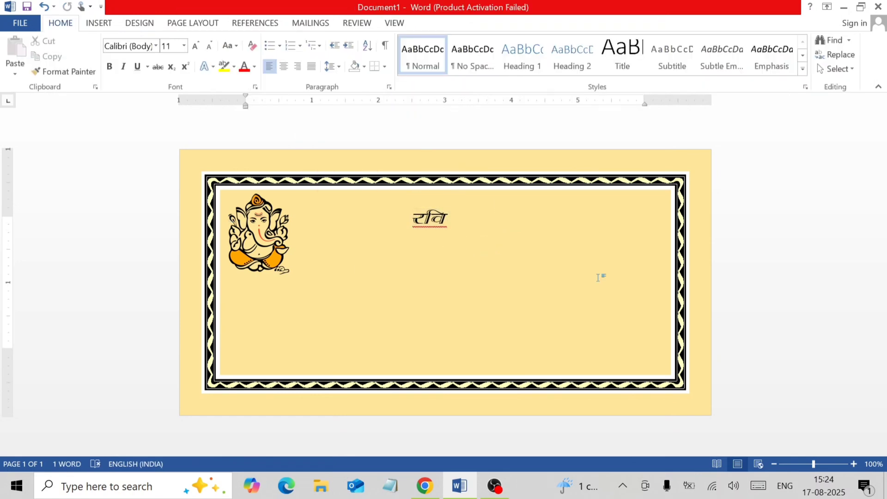
Switch to Chrome and search Google for "wedding card hand logo"
click(425, 486)
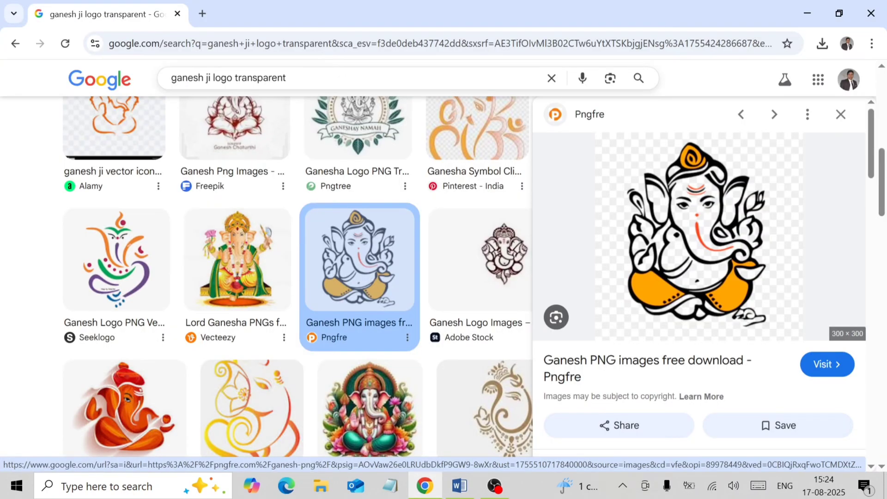
double_click(198, 77)
click(126, 80)
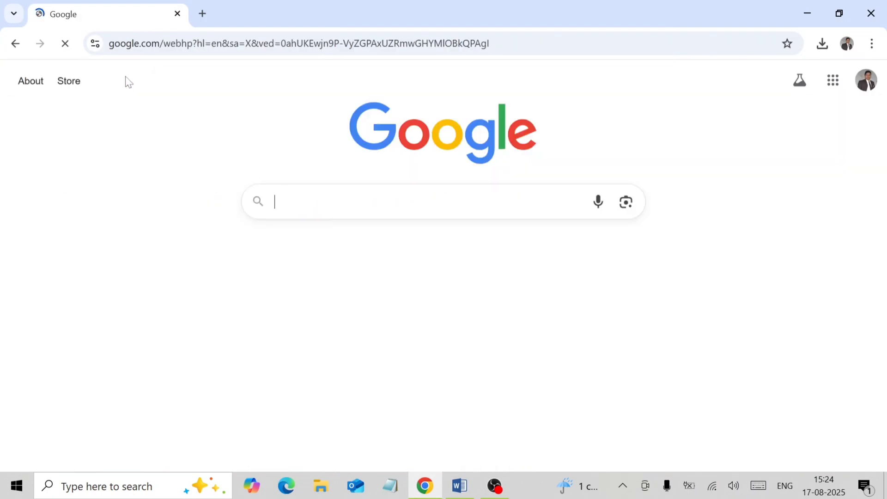
text(marig)
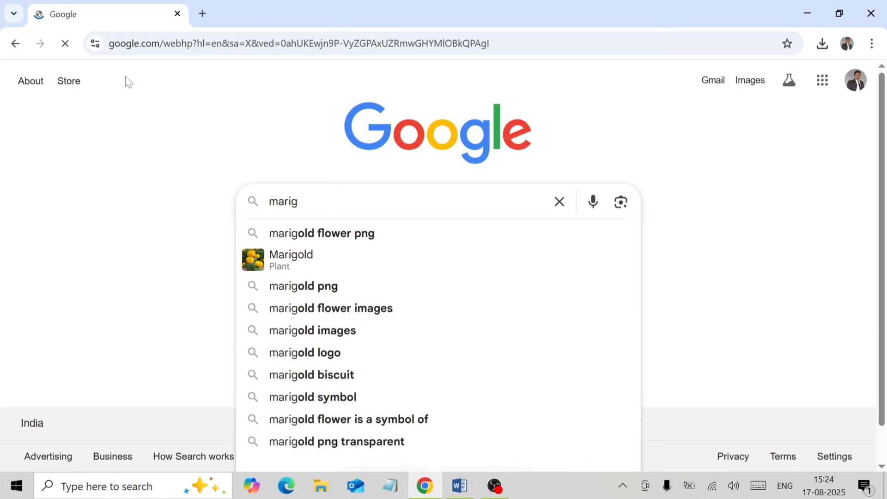
text(e card hand lo)
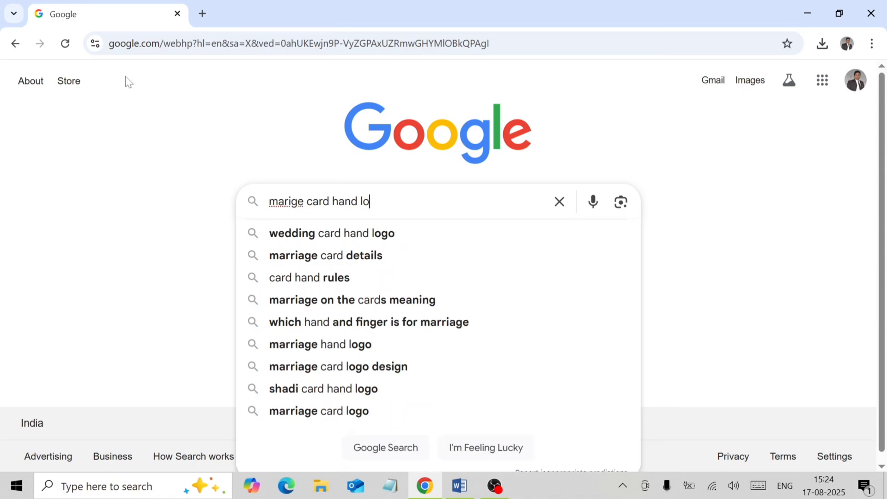
key(Down)
key(Return)
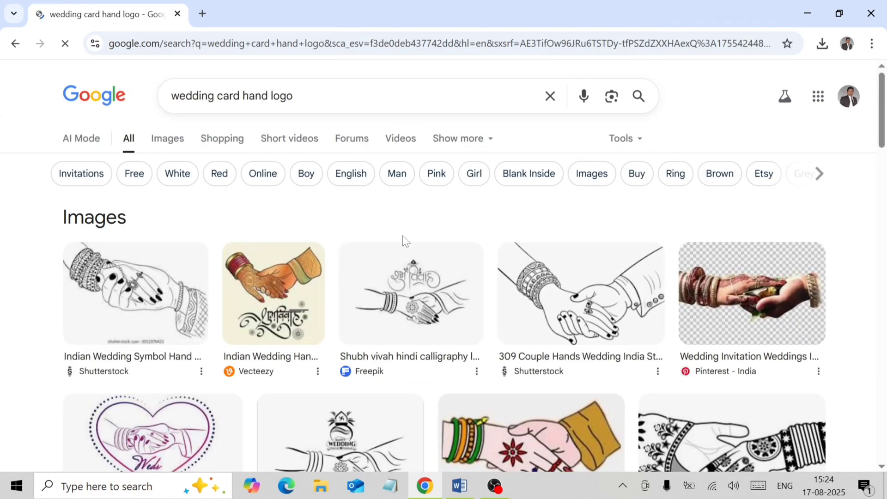
Refine the Google search to "wedding card hand logo transparent"
click(293, 96)
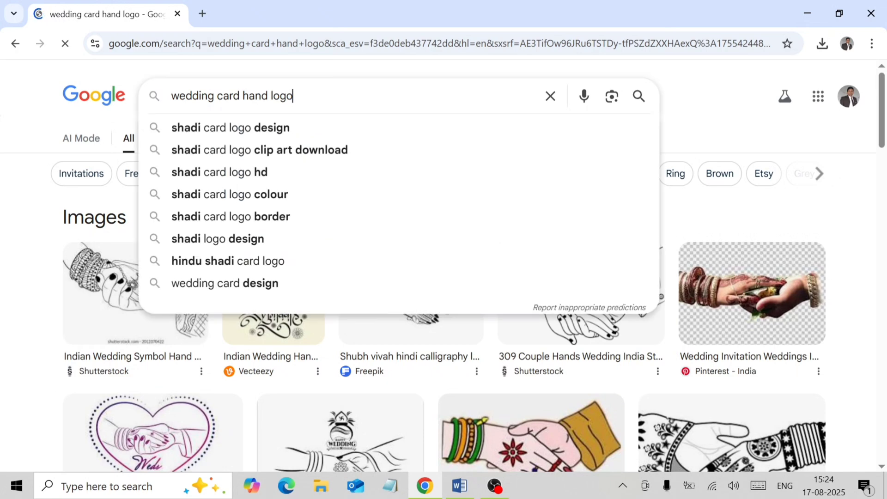
text(tra)
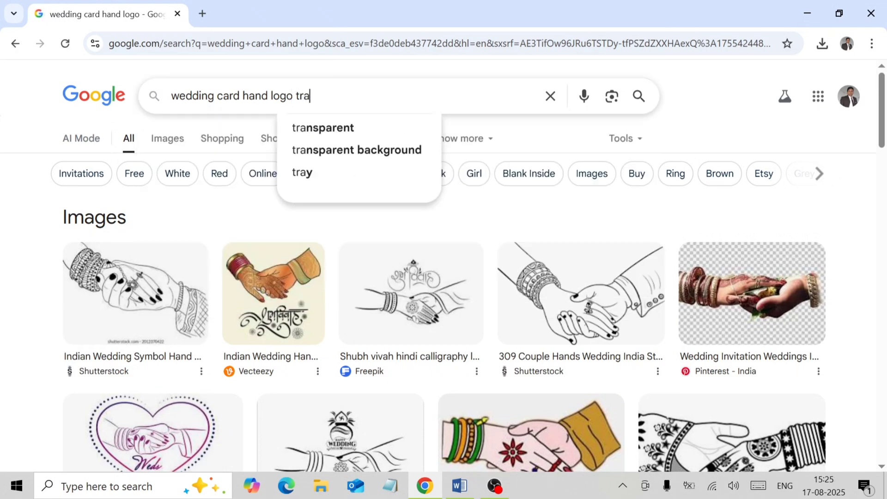
key(Down)
key(Return)
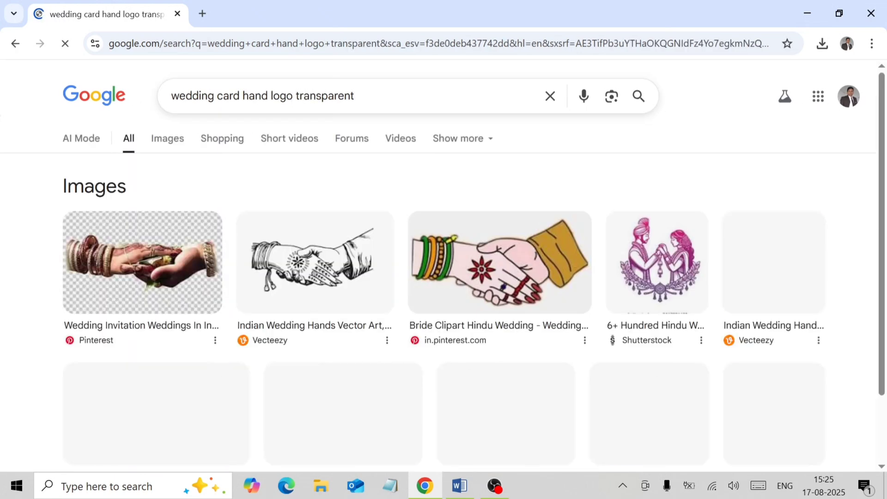
Open the Pinterest black line drawing of the groom's and bride's hands and save it to the Desktop as a JPEG image
scroll(174, 360, down, 2)
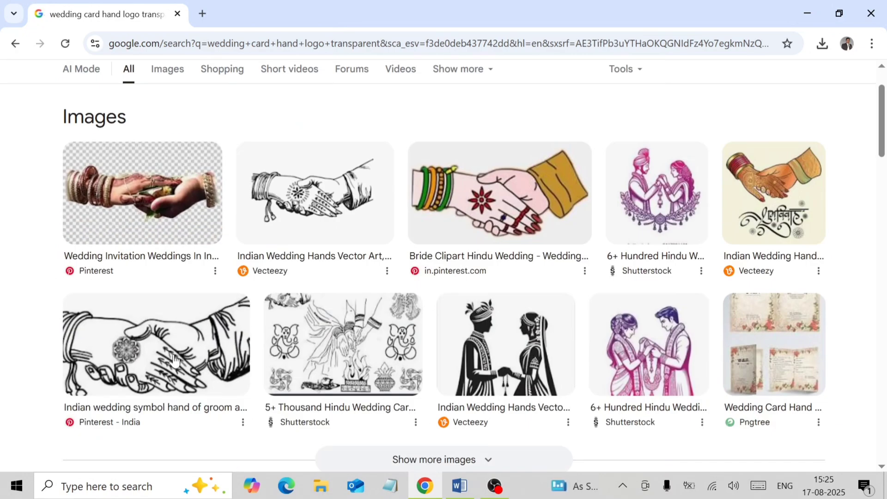
click(174, 360)
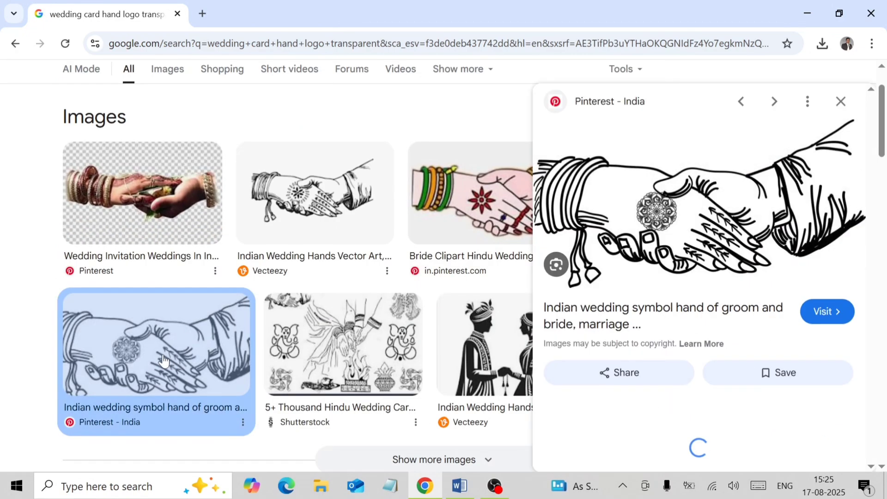
right_click(629, 206)
click(679, 363)
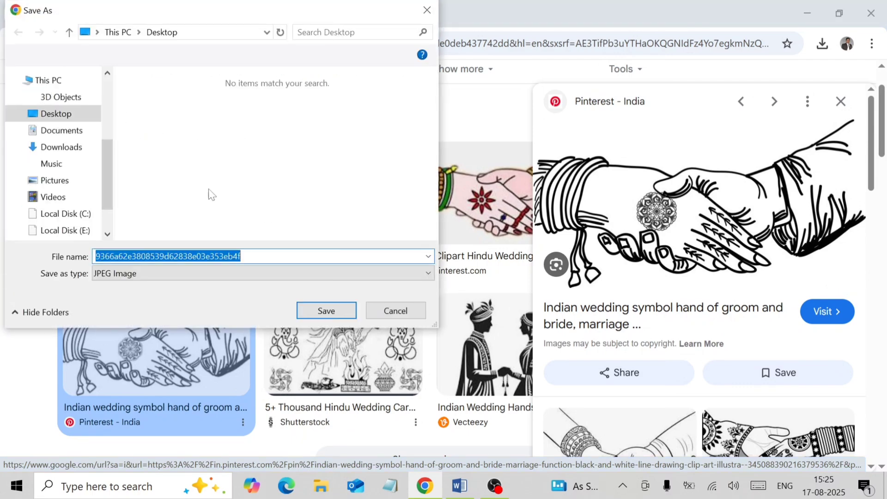
click(311, 306)
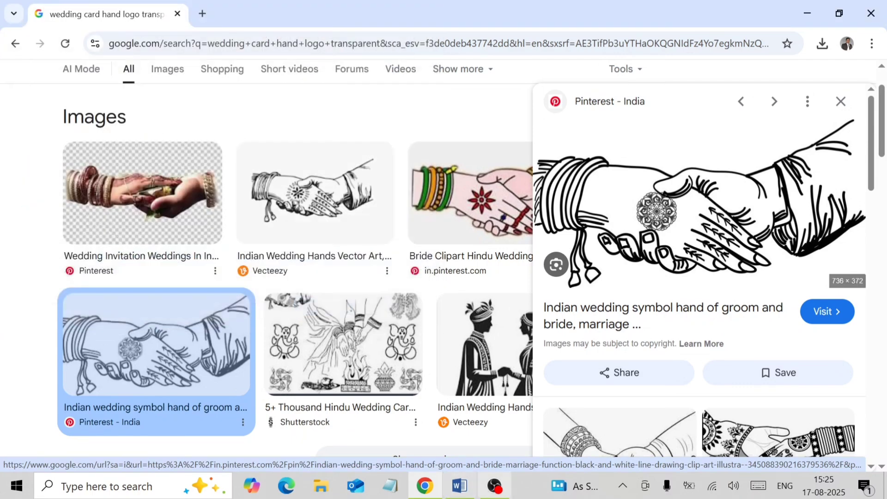
Switch back to Word, insert the saved wedding hands picture from the Desktop and set its text wrapping to In Front of Text
click(461, 486)
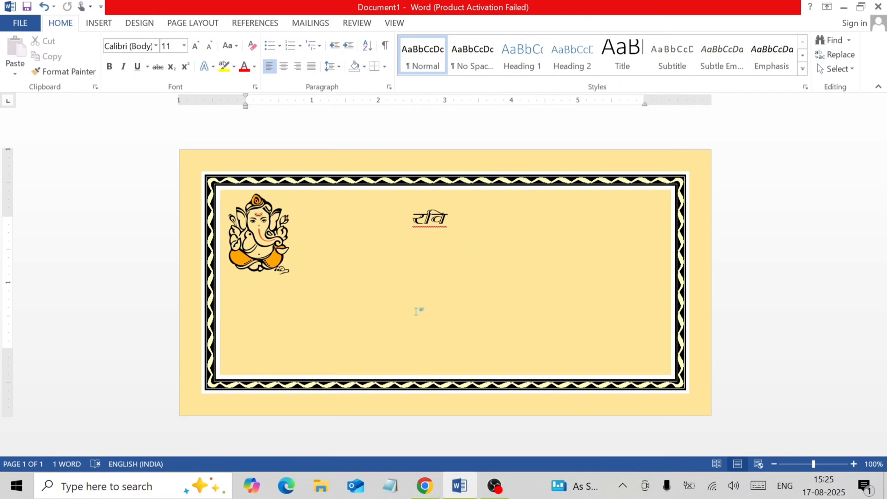
click(97, 26)
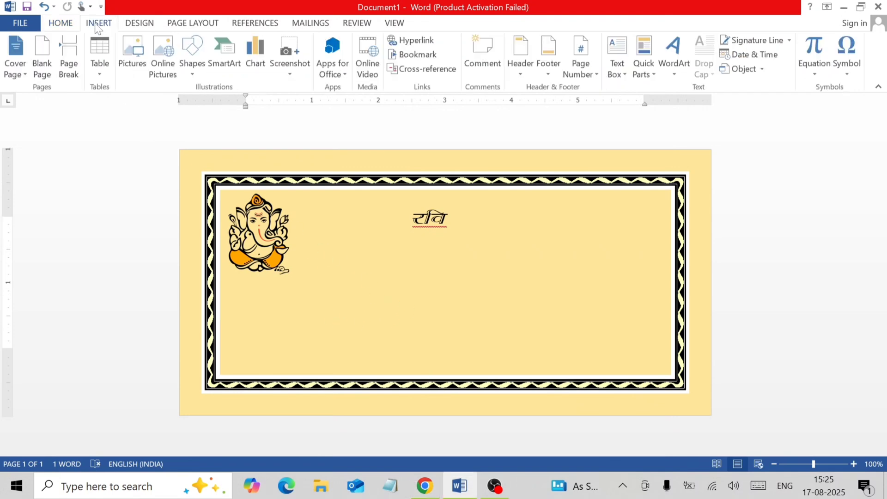
click(133, 53)
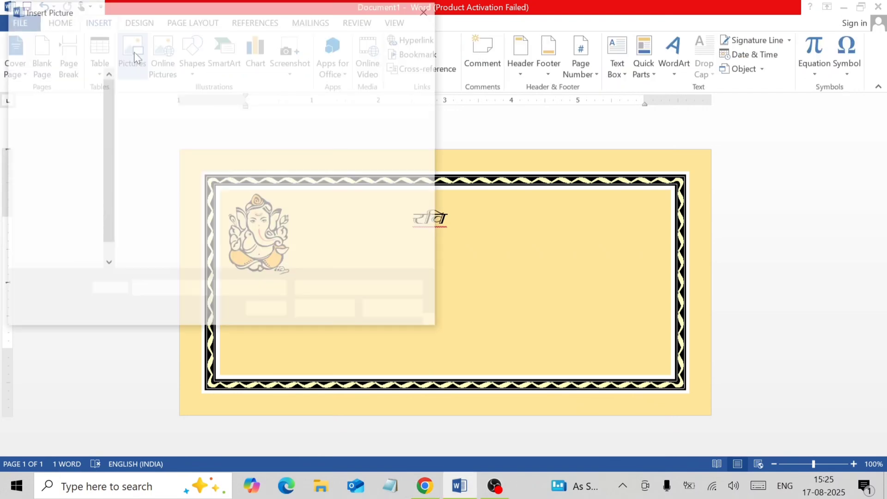
click(164, 134)
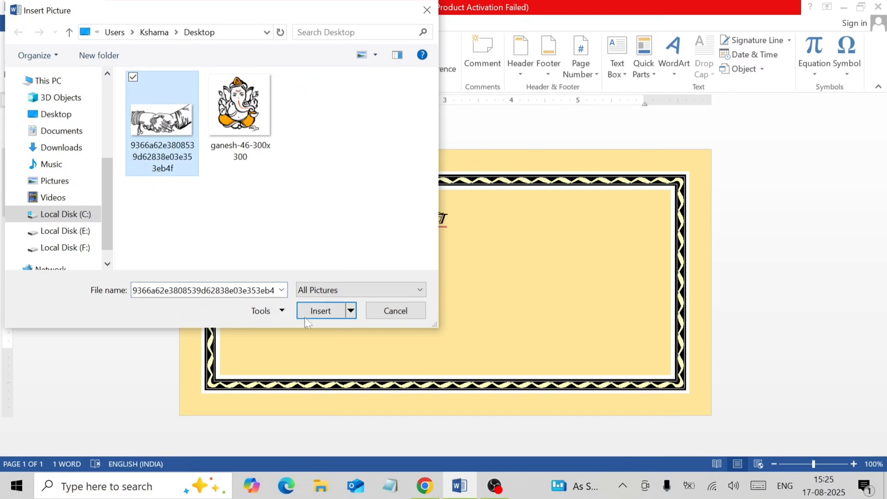
click(321, 311)
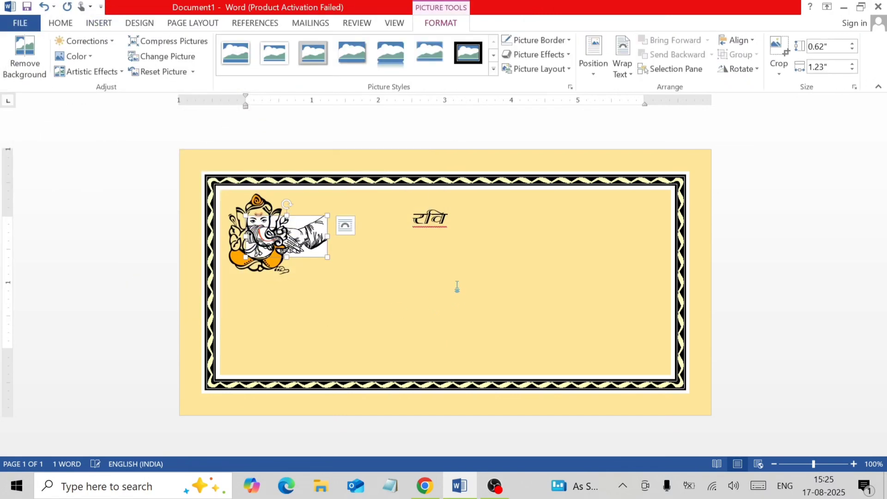
click(623, 65)
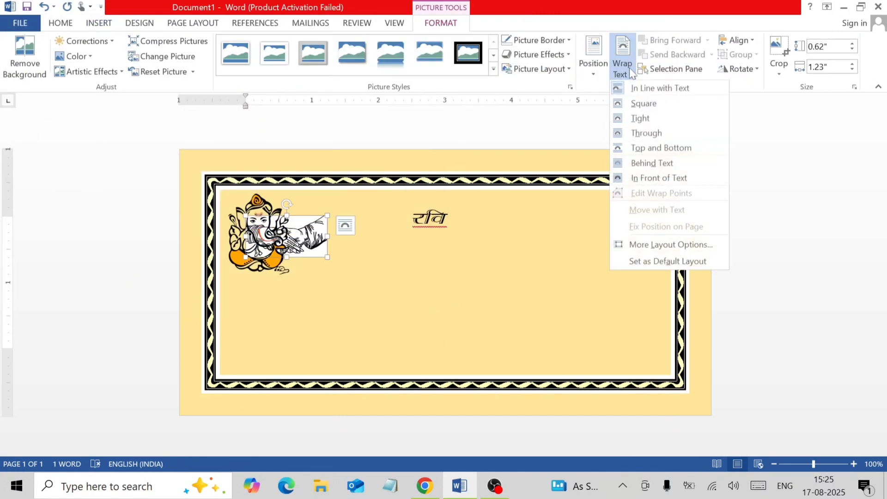
click(659, 178)
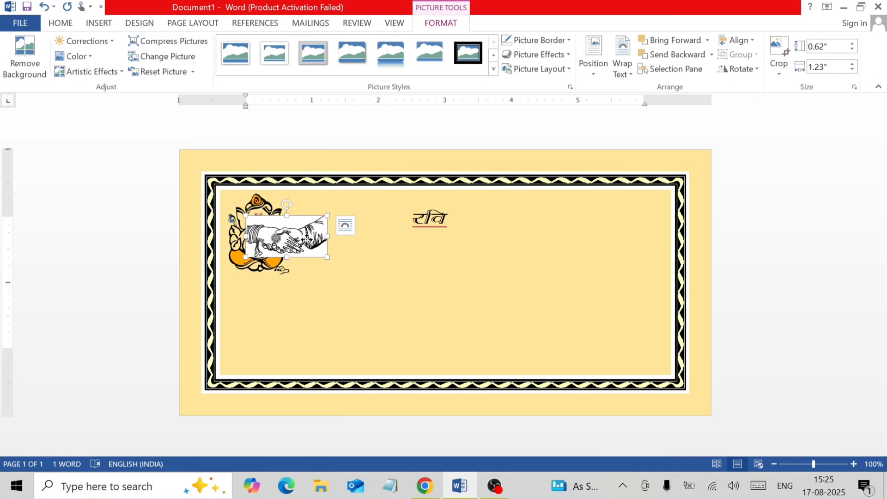
Move the wedding hands picture below the groom's name and enlarge it to about 3.41 by 1.72 inches
drag(306, 240, 462, 259)
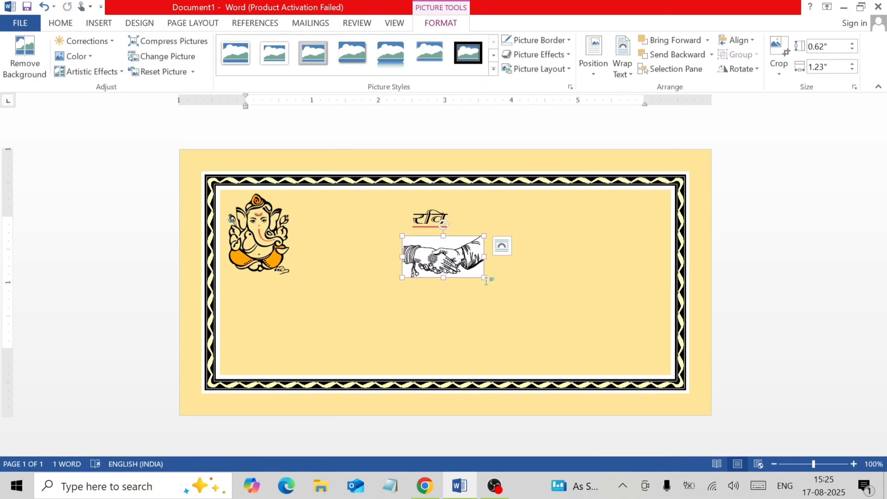
drag(483, 277, 630, 351)
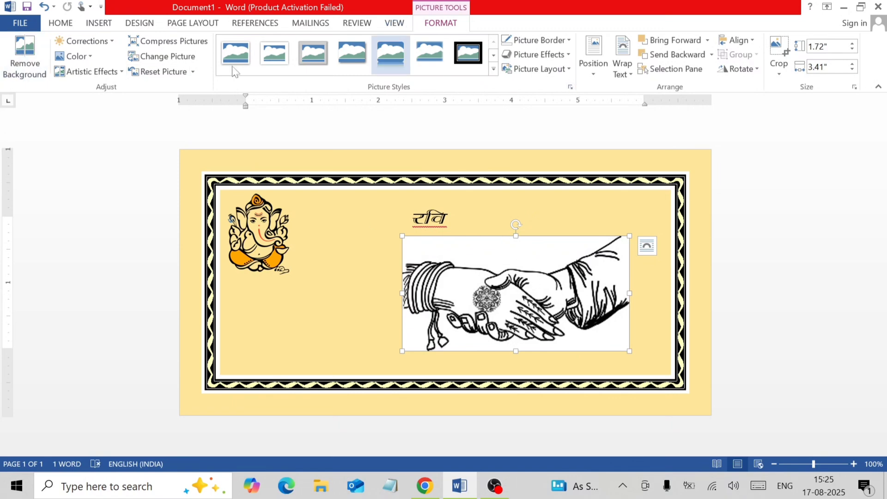
Remove the hands picture's background, extending the kept area to the full picture so both hands and sleeves are preserved
click(11, 49)
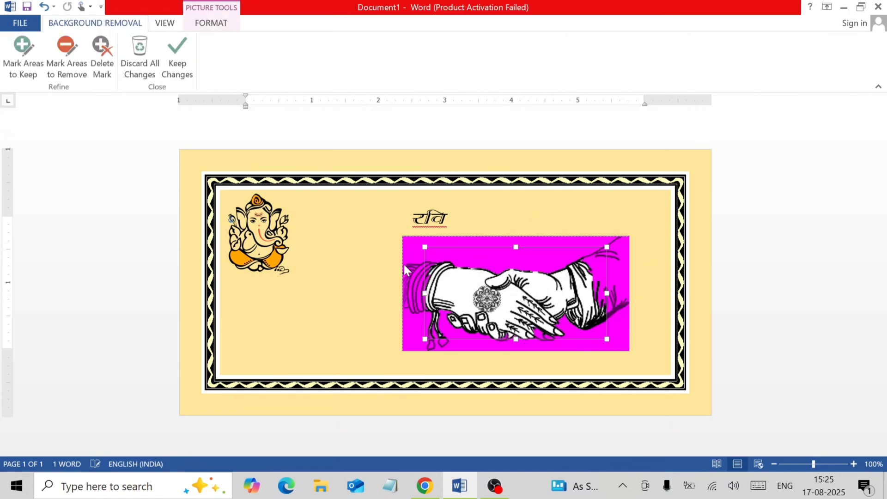
drag(424, 293, 403, 293)
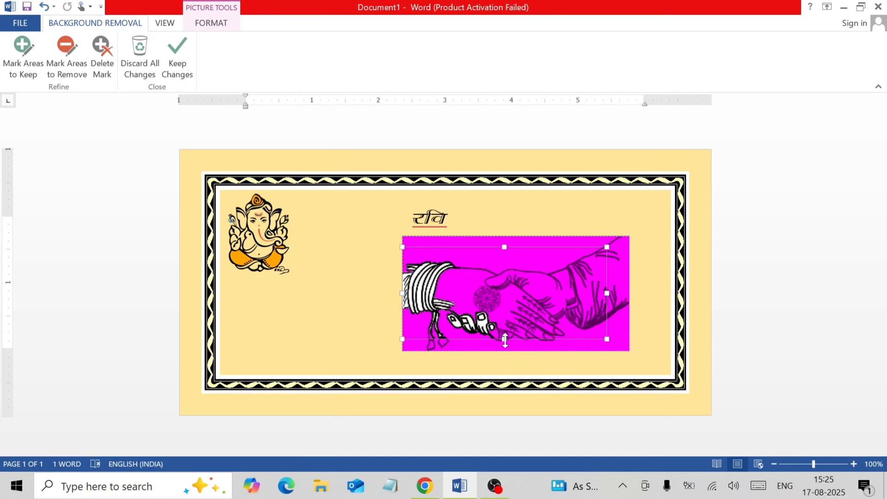
drag(505, 340, 508, 353)
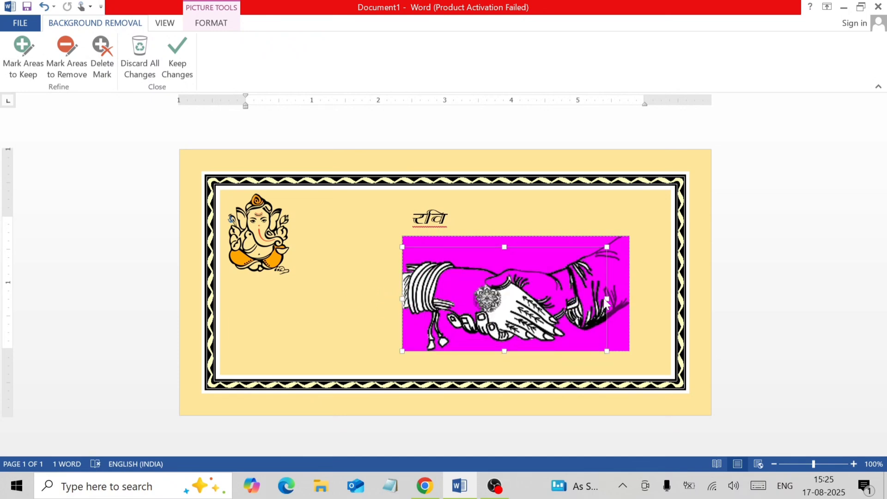
drag(609, 298, 656, 301)
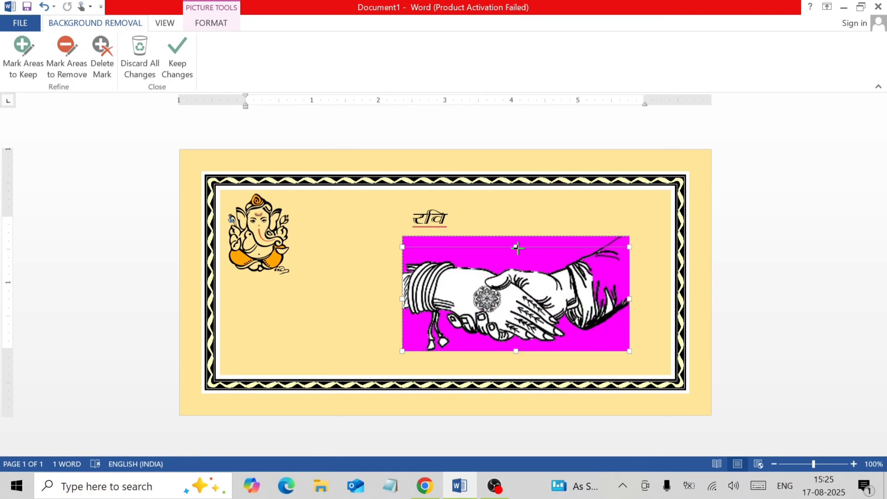
drag(515, 248, 517, 224)
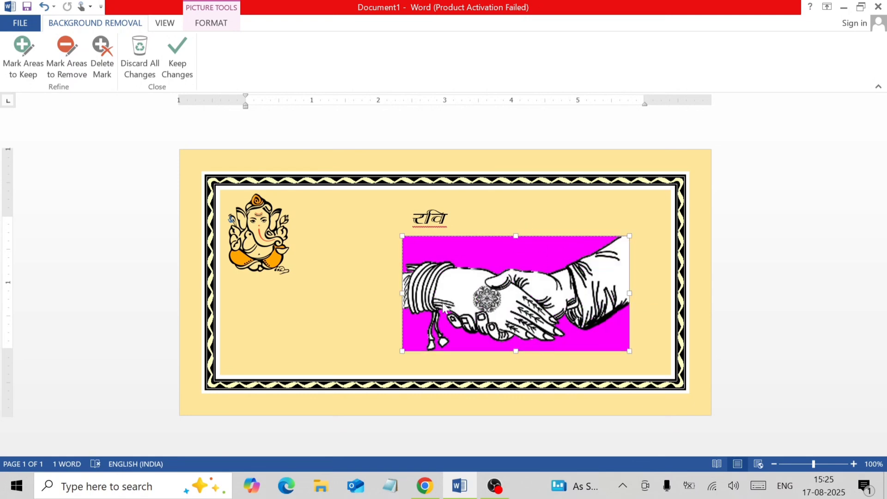
click(183, 44)
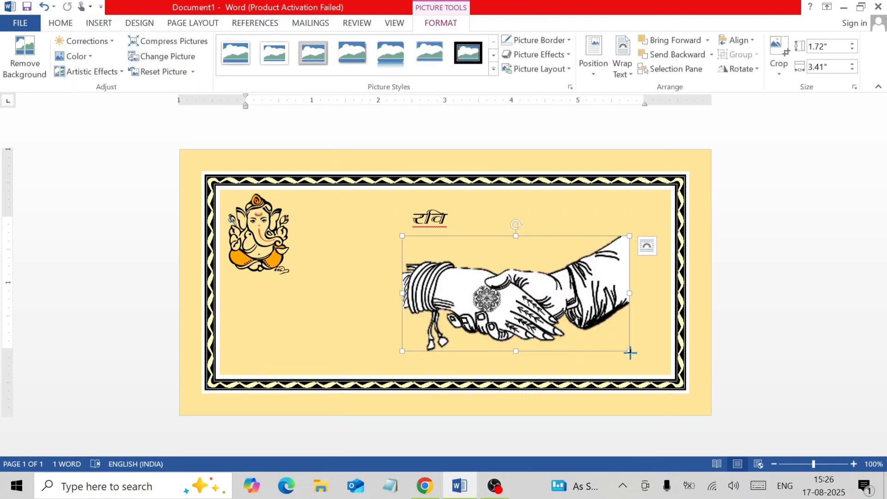
Shrink the hands picture to about 0.81 by 0.41 inches and place a copy of the groom's name text box below it
mouse_move(629, 353)
mouse_down()
mouse_move(541, 333)
mouse_move(417, 267)
mouse_move(446, 266)
mouse_move(437, 266)
mouse_move(439, 252)
mouse_move(458, 252)
mouse_move(455, 277)
mouse_move(438, 298)
mouse_up()
click(441, 235)
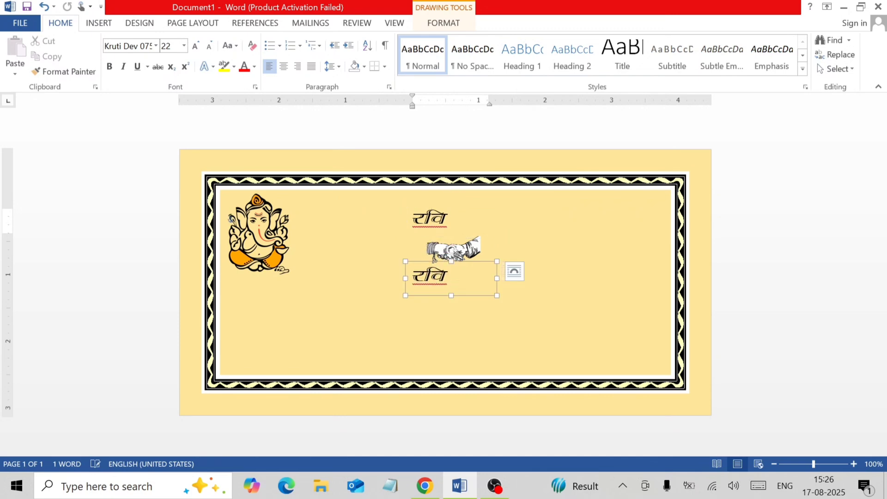
Clear the groom's name from the copied text box below the hands picture
click(467, 290)
key(ctrl+a)
text(j)
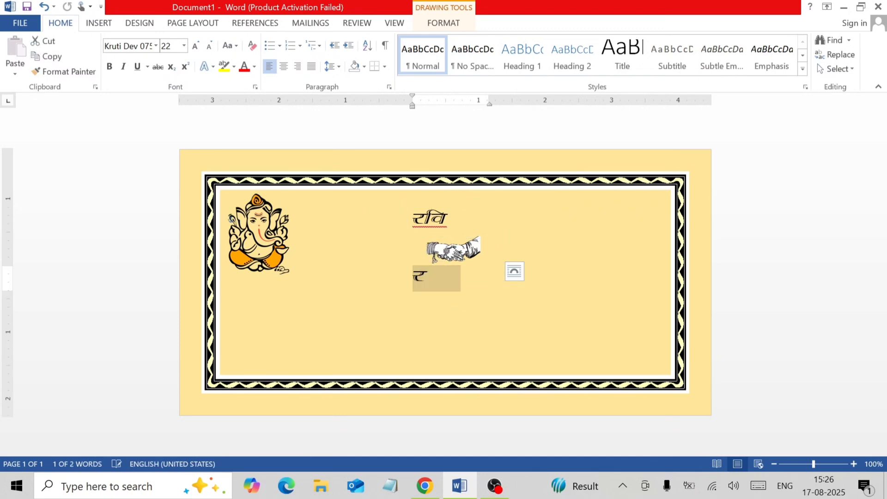
click(426, 276)
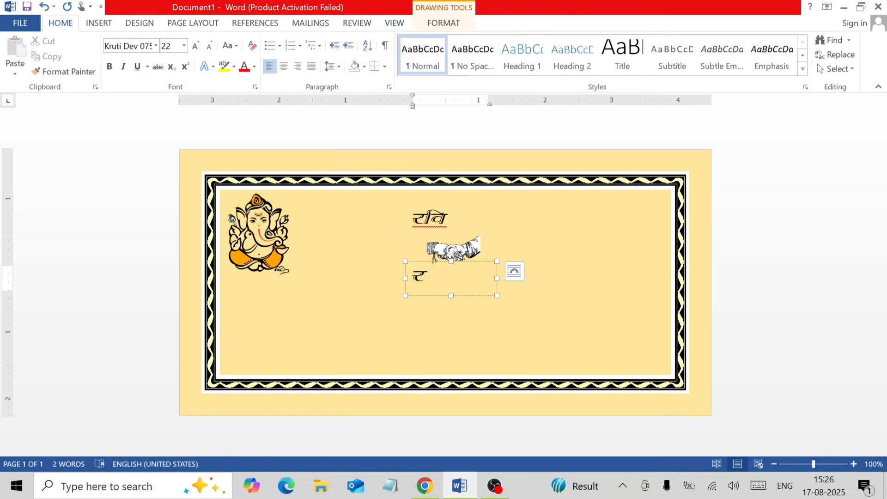
text(Jkfje)
key(ctrl+z)
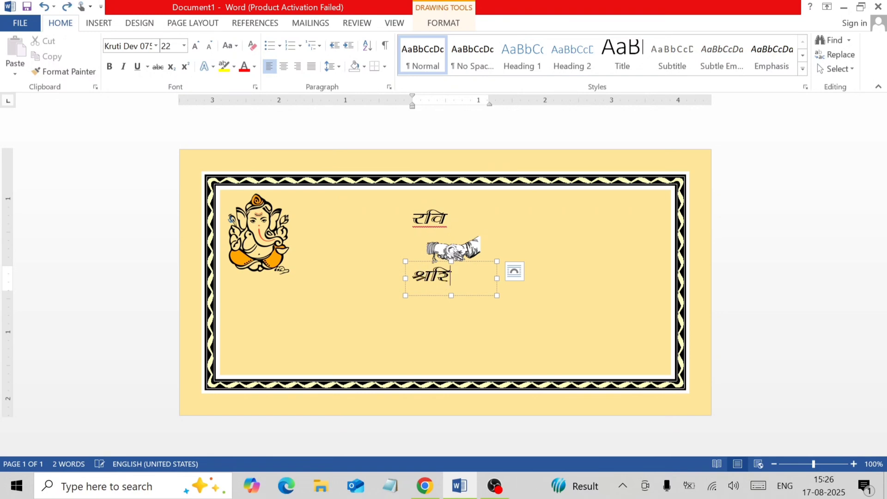
key(ctrl+z)
key(BackSpace)
key(BackSpace)
key(BackSpace)
key(BackSpace)
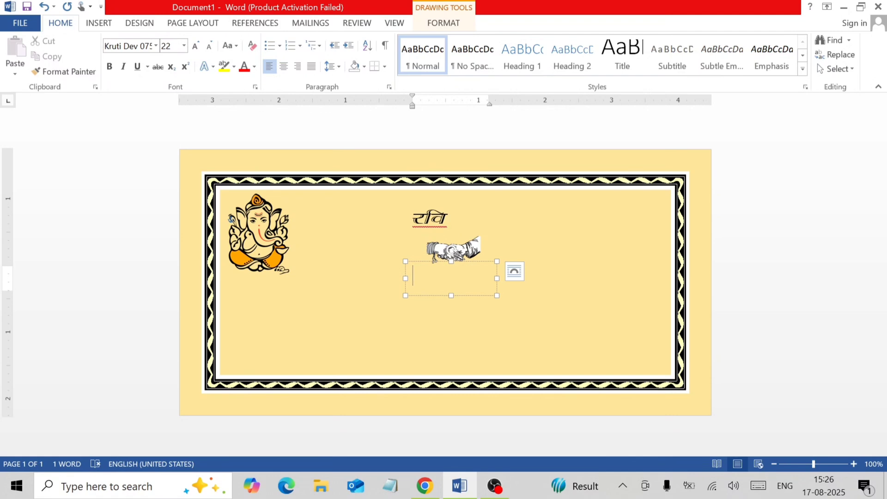
text(vkyeo)
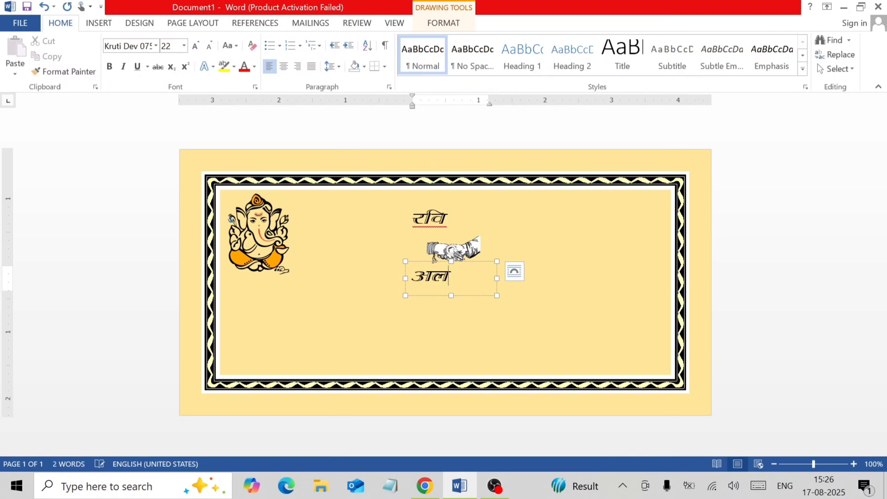
key(BackSpace)
key(BackSpace)
key(BackSpace)
key(BackSpace)
key(BackSpace)
key(BackSpace)
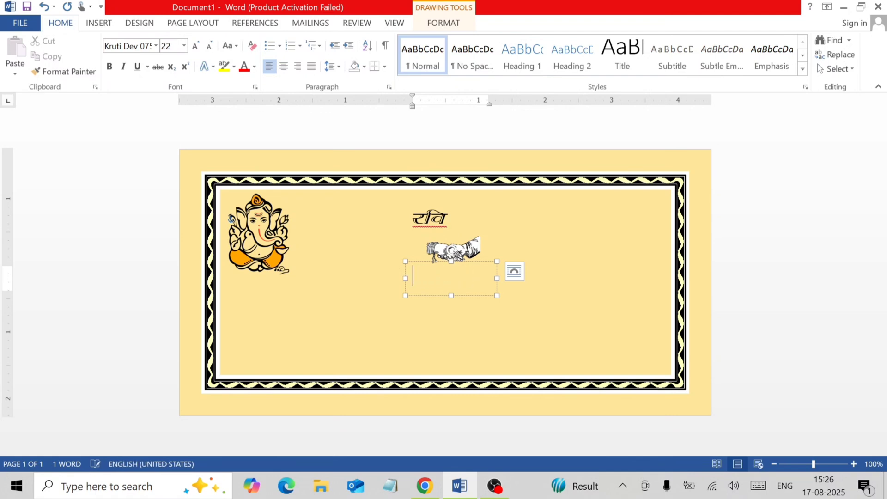
Enter the bride's name in Hindi in the lower text box, widened to fit, and shift the box slightly right under the hands picture
text(vukfe)
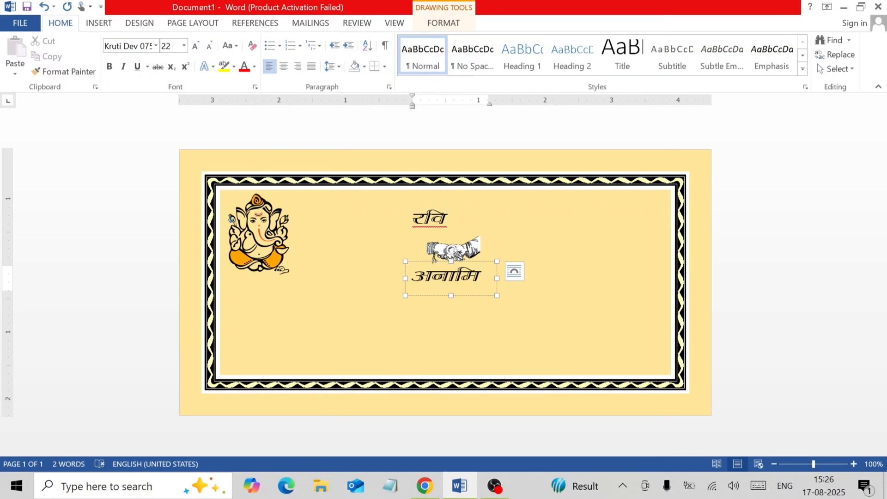
drag(496, 296, 541, 305)
key(Left)
key(Left)
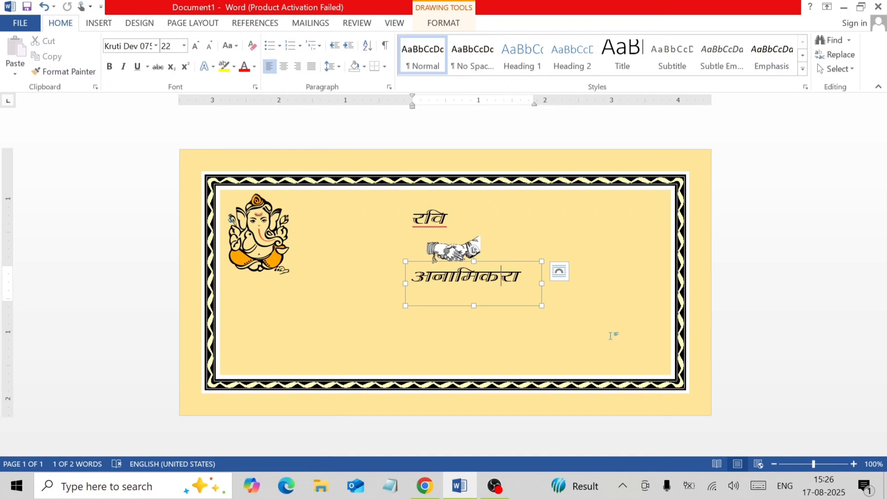
key(Delete)
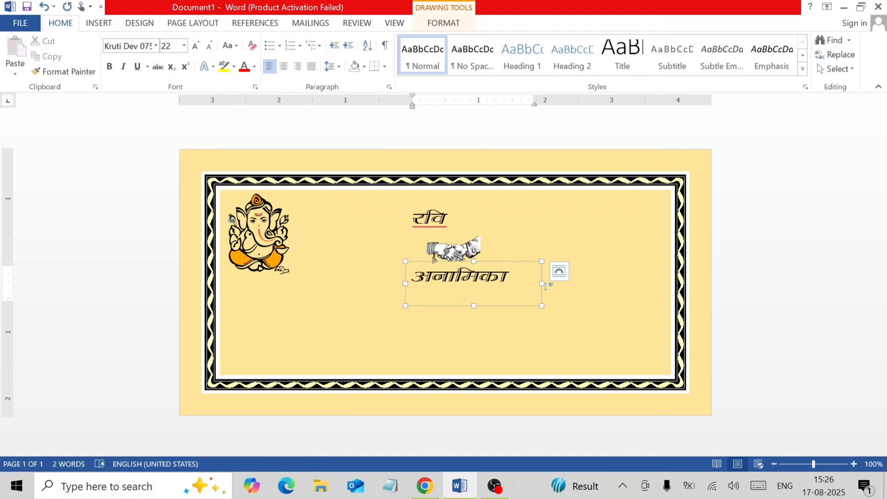
drag(528, 264, 555, 259)
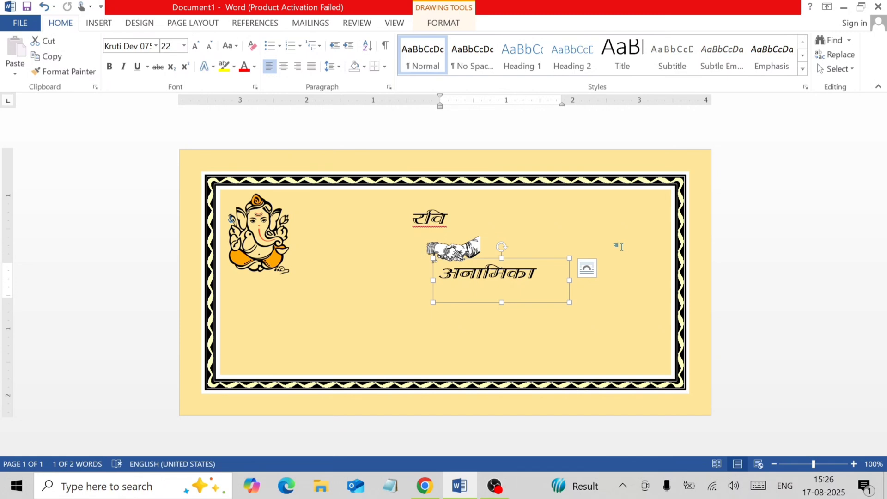
Select both name text boxes together with the hands picture and set the text fill to standard Red
ctrl+click(439, 223)
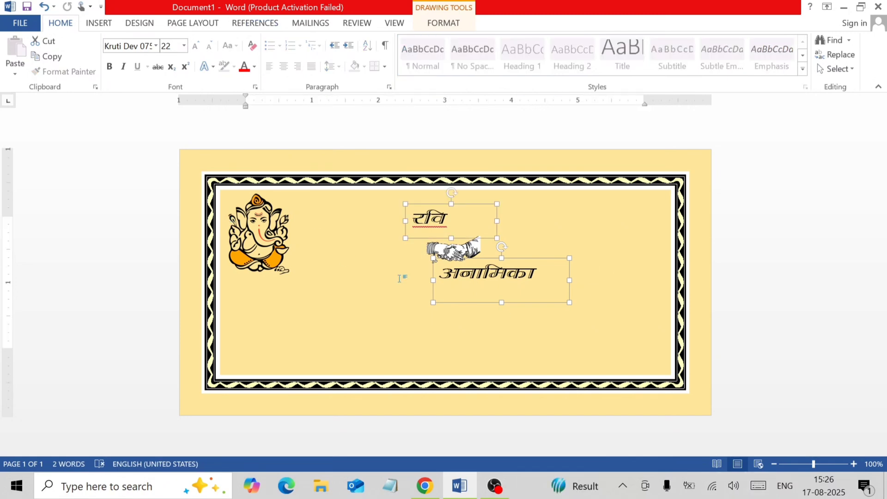
ctrl+click(469, 250)
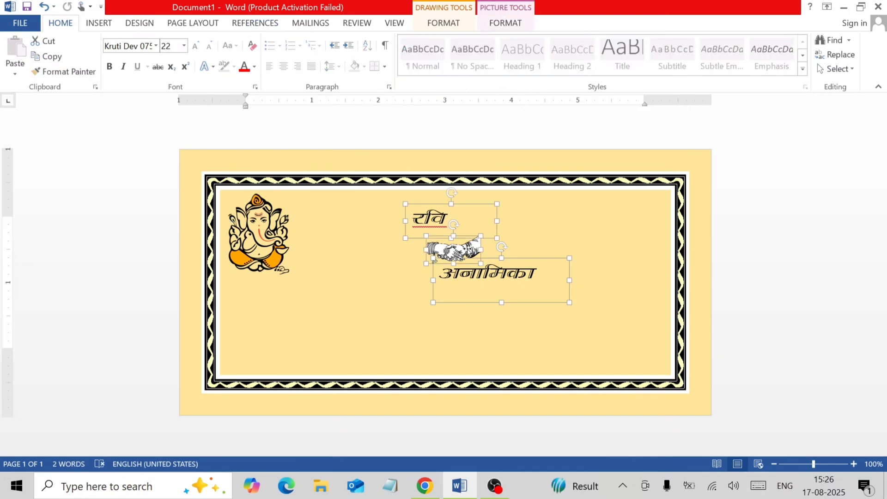
click(499, 23)
click(469, 26)
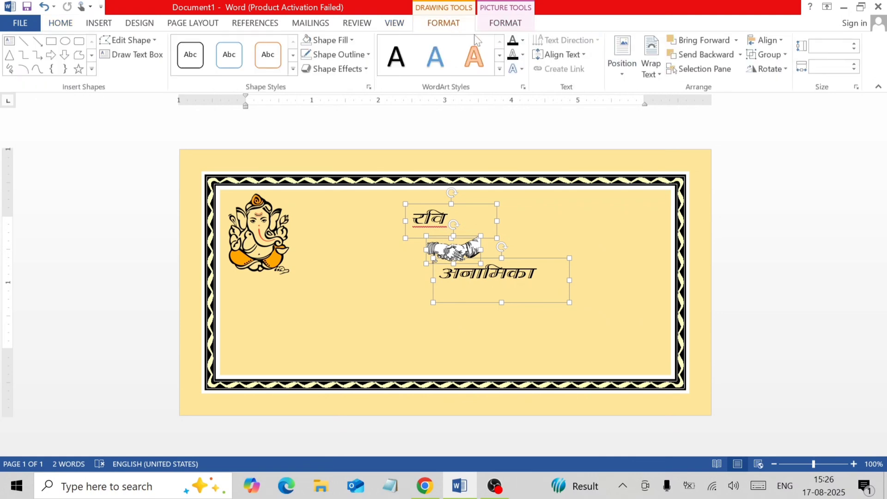
click(522, 42)
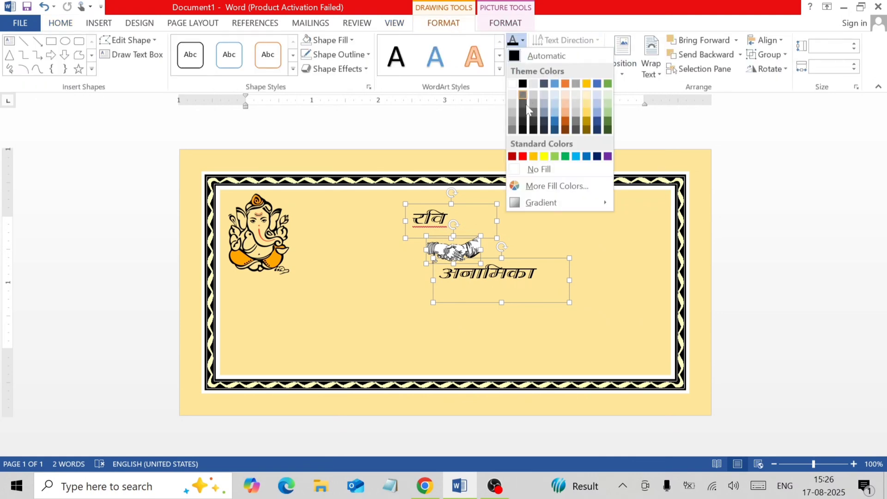
click(518, 154)
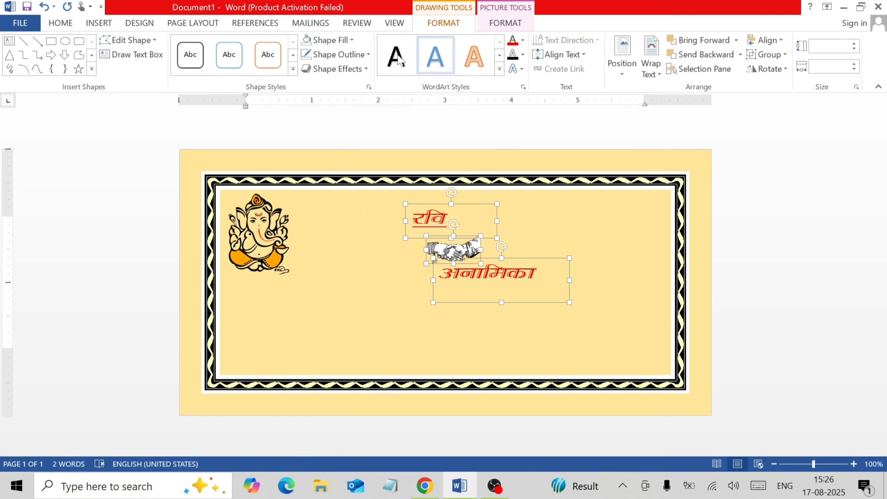
click(329, 40)
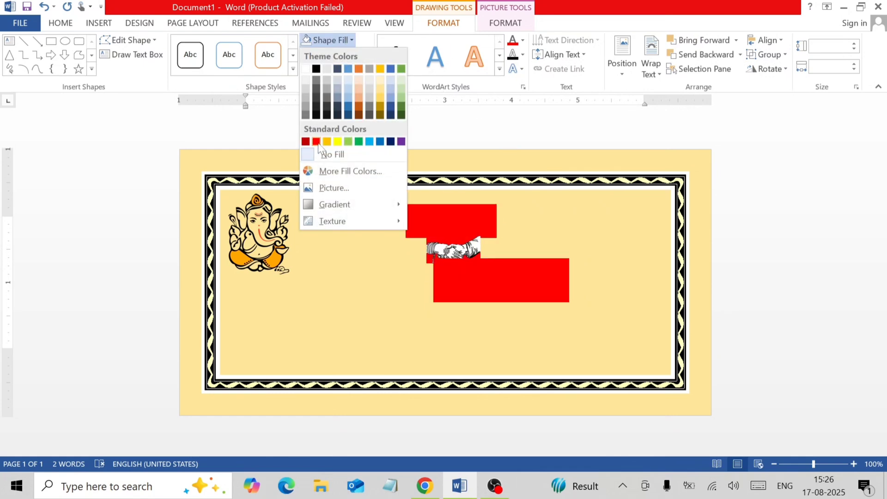
click(612, 272)
click(577, 224)
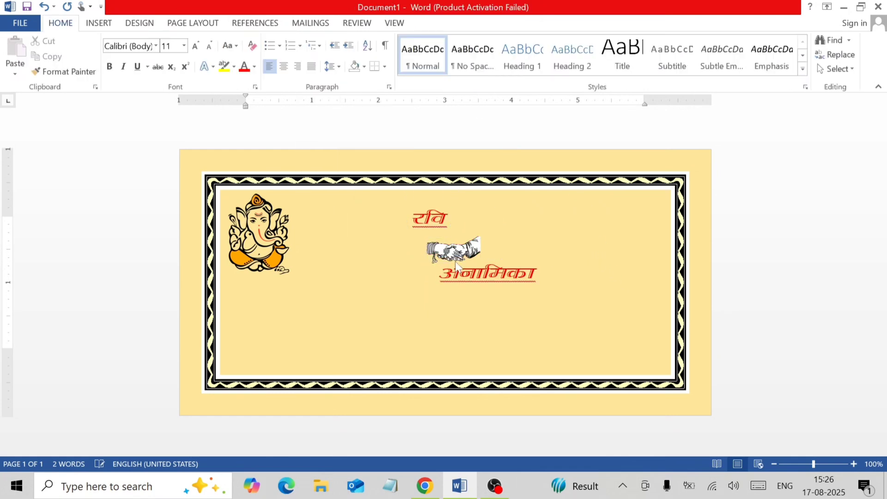
click(451, 250)
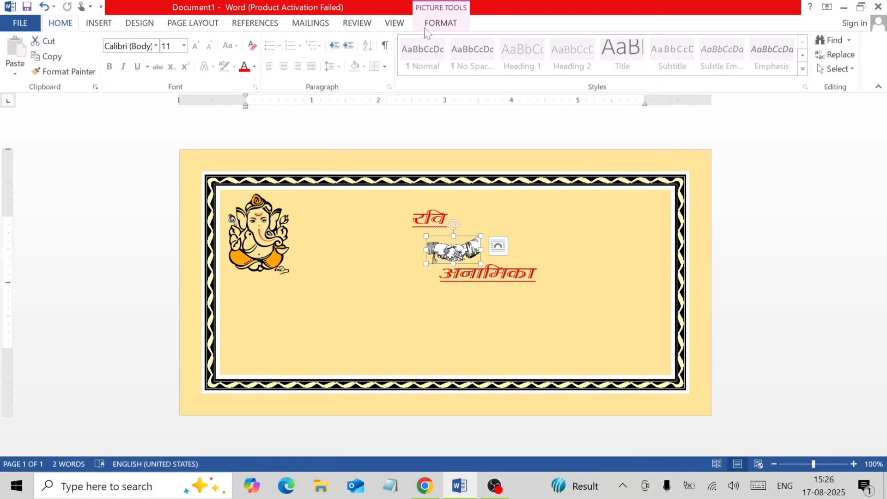
click(426, 25)
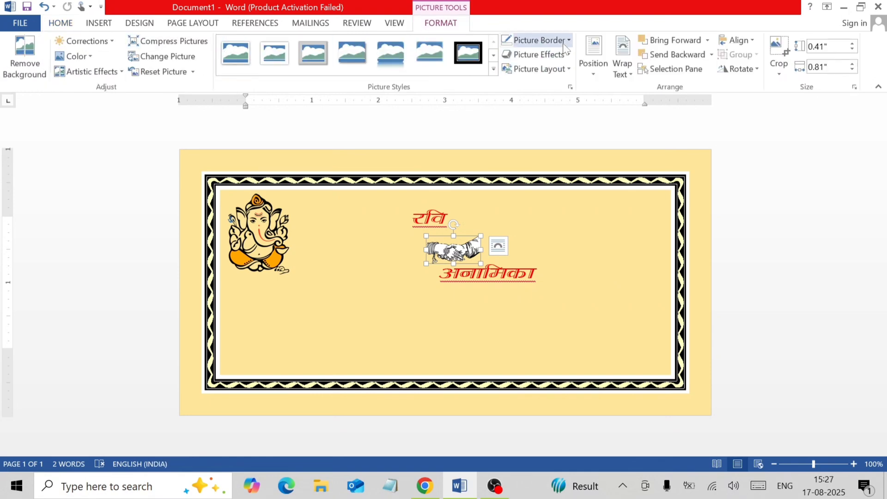
click(566, 55)
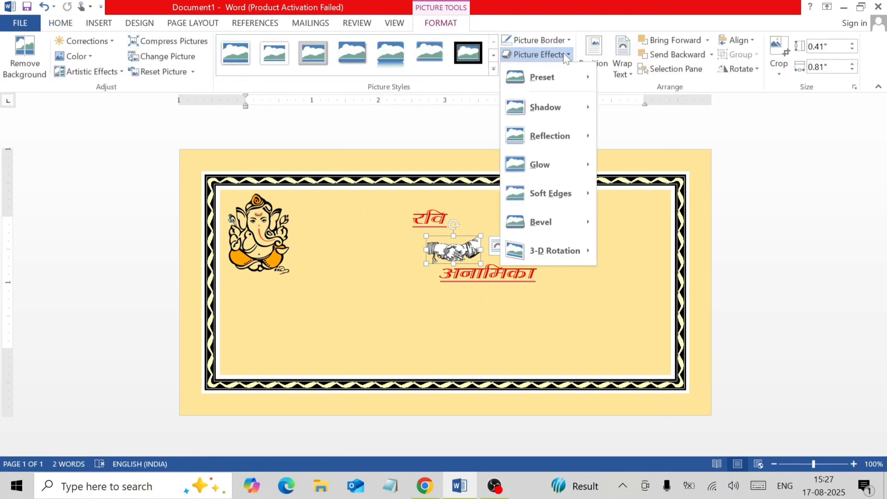
click(620, 236)
click(576, 265)
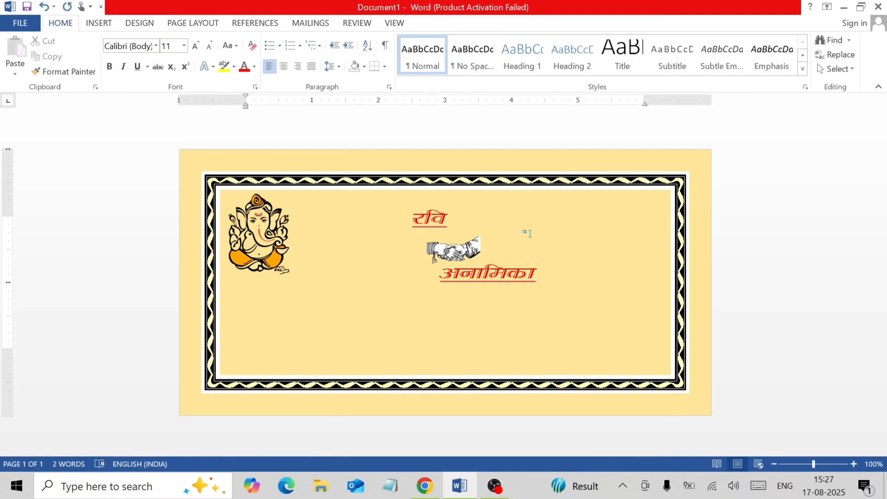
Duplicate the bride's name text box and place the copy to the right, level with the groom's name
click(486, 268)
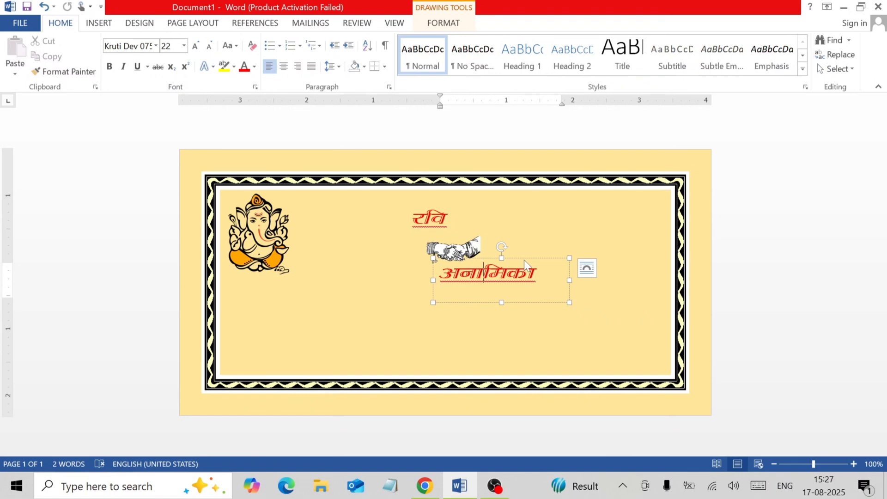
drag(524, 260, 606, 209)
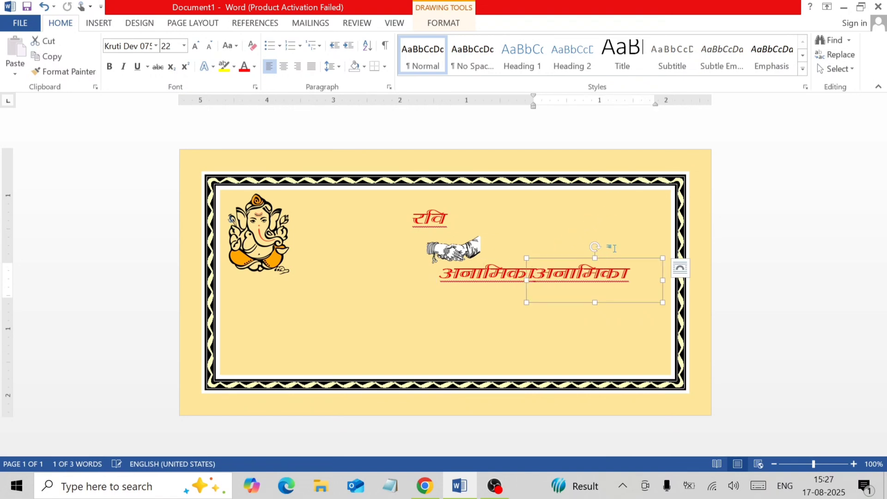
drag(615, 260, 626, 206)
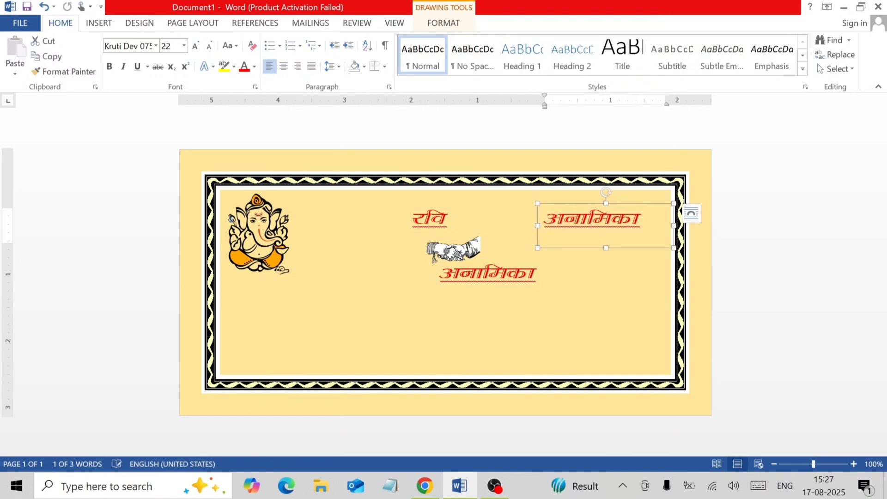
Replace the text in the copied name box with "।। शुभ विवाह ।।" in the Kruti Dev 096 font
click(612, 218)
key(ctrl+a)
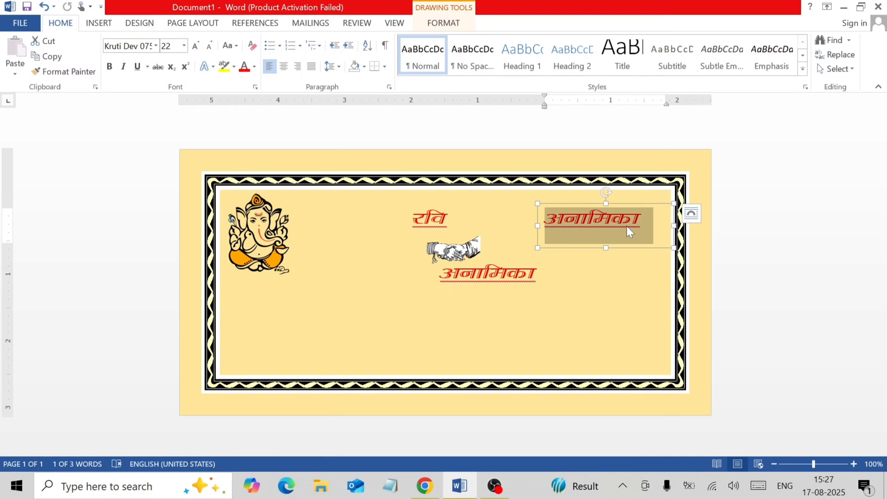
click(157, 45)
scroll(185, 278, down, 10)
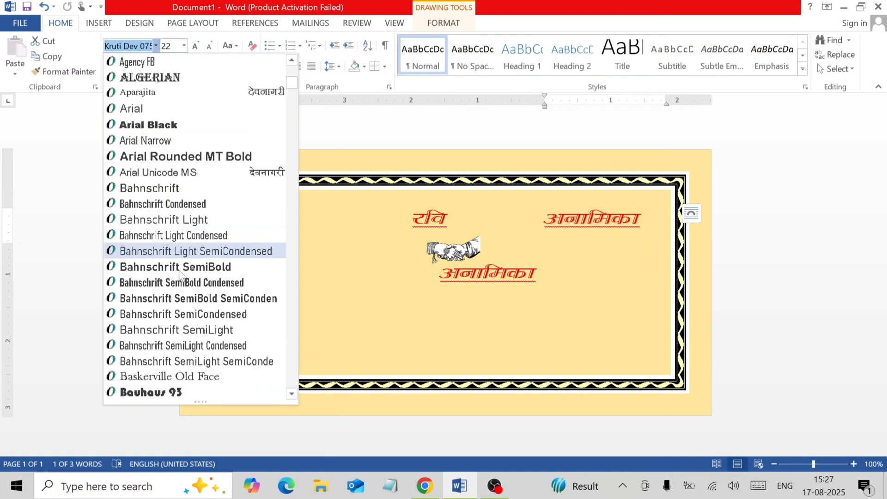
scroll(183, 296, down, 20)
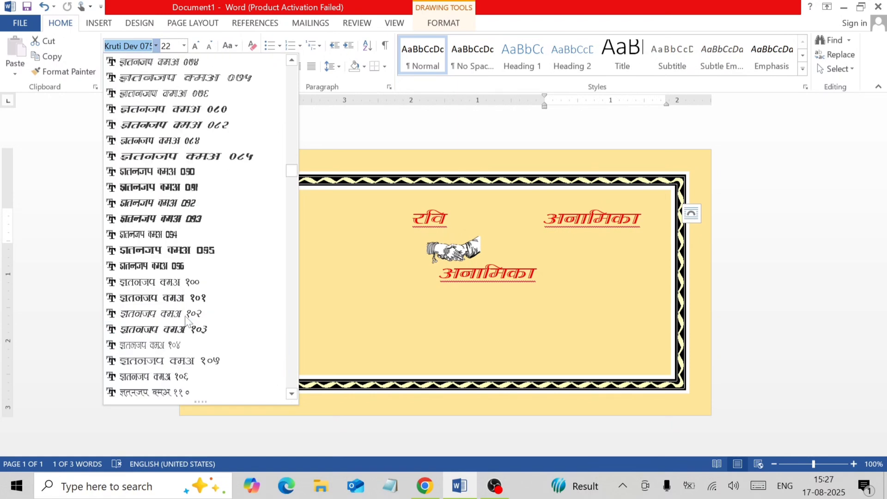
click(178, 267)
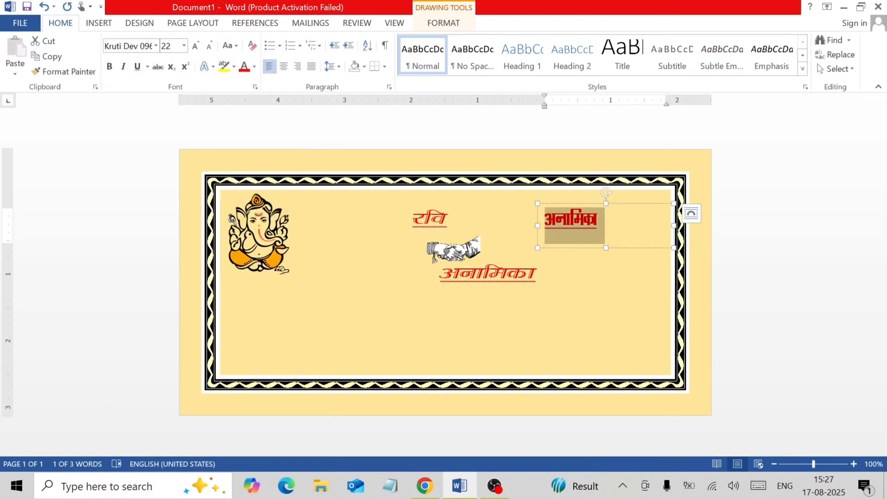
text(AA )
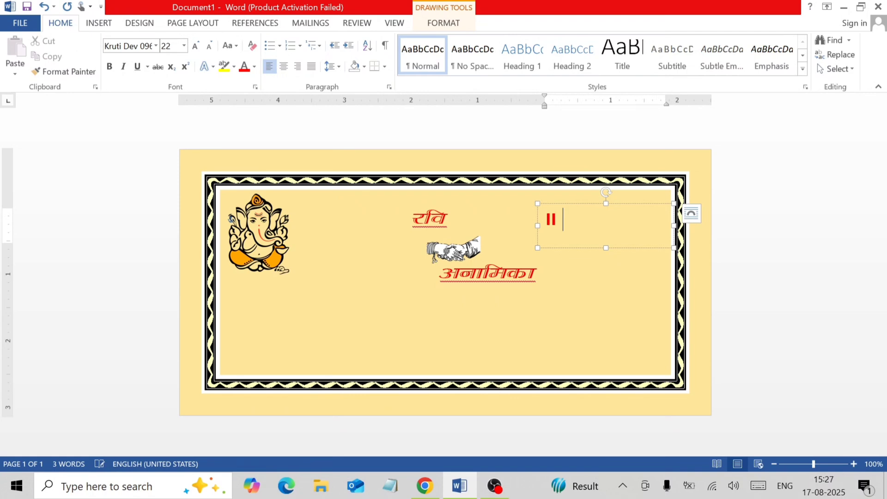
text(JqHk fookg)
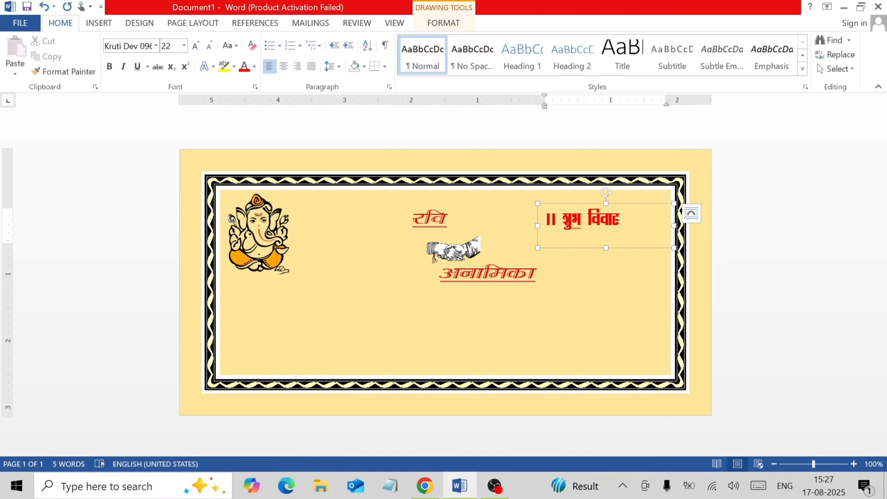
click(692, 213)
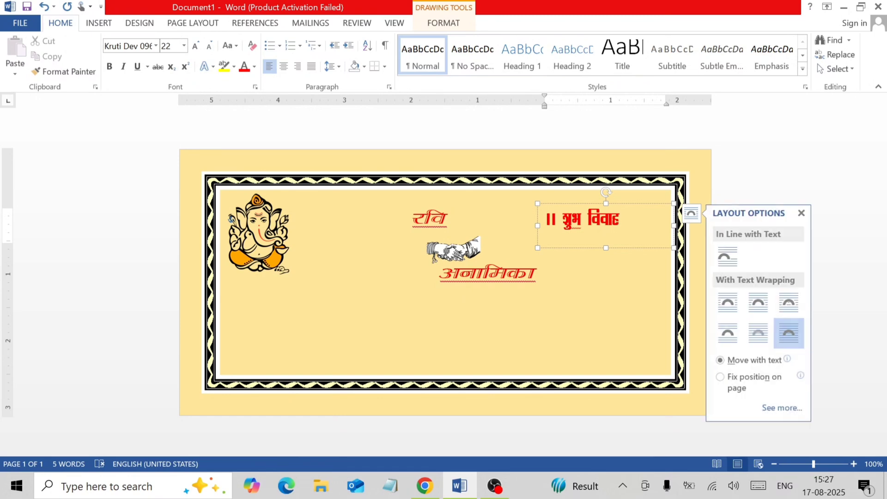
text(AA)
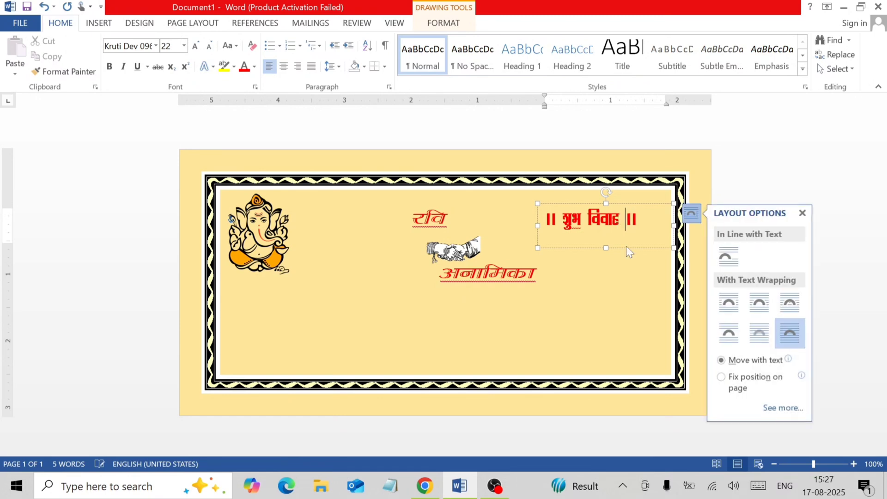
Set the font of the शुभ विवाह heading text box to Kruti Dev 046
click(602, 250)
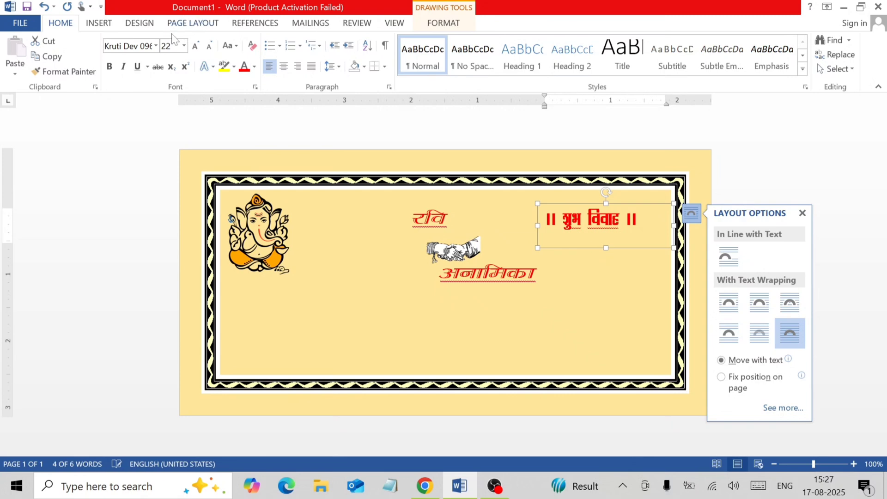
click(155, 46)
scroll(157, 231, down, 20)
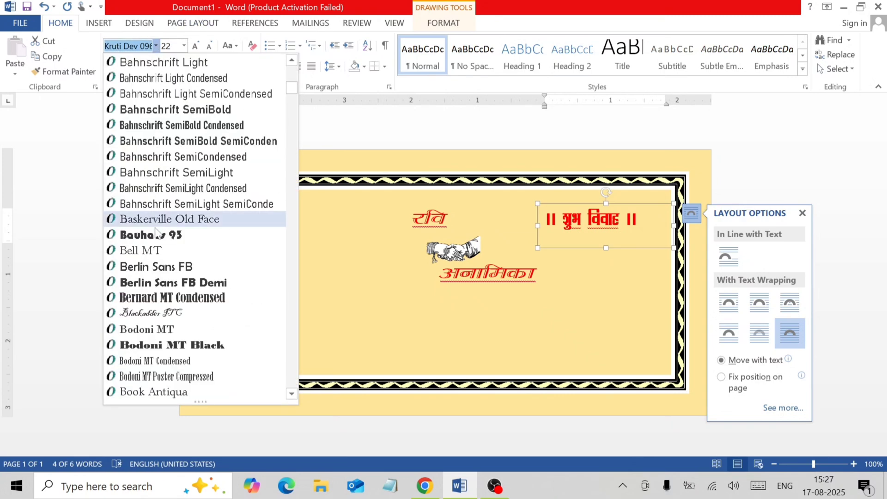
scroll(172, 350, down, 6)
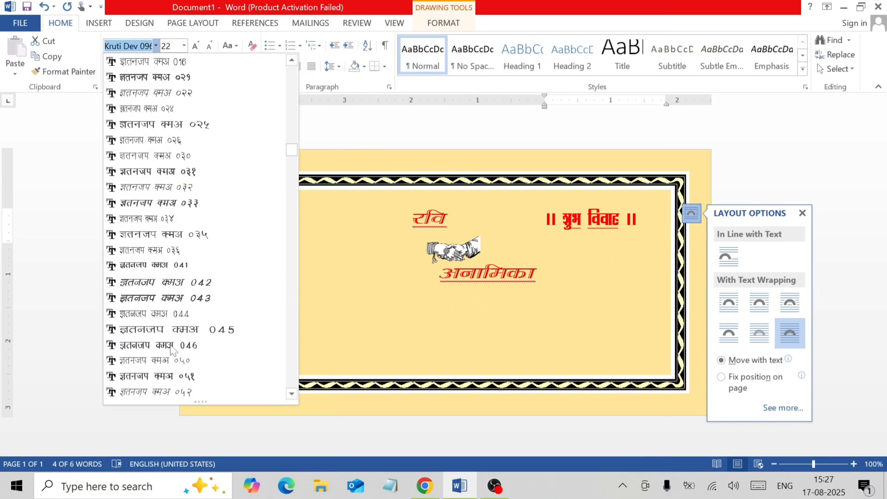
click(172, 347)
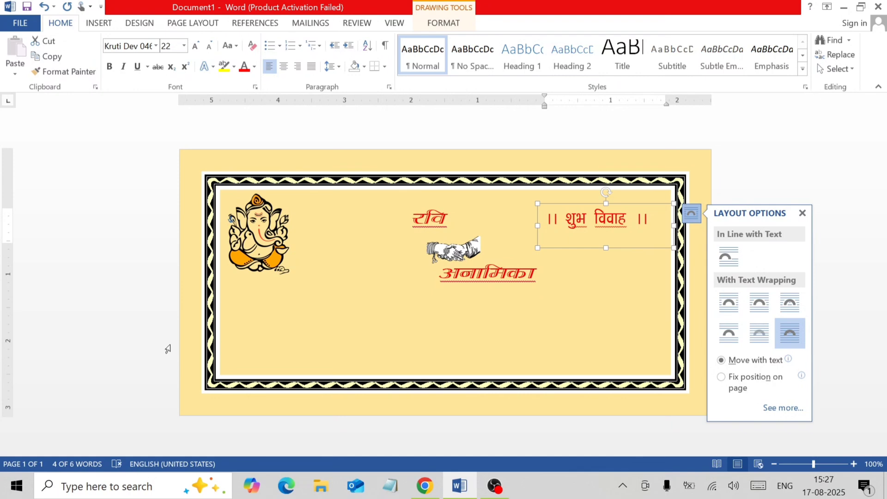
Remove the spaces between the double bars and the words at both ends of the शुभ विवाह heading
click(628, 218)
key(Delete)
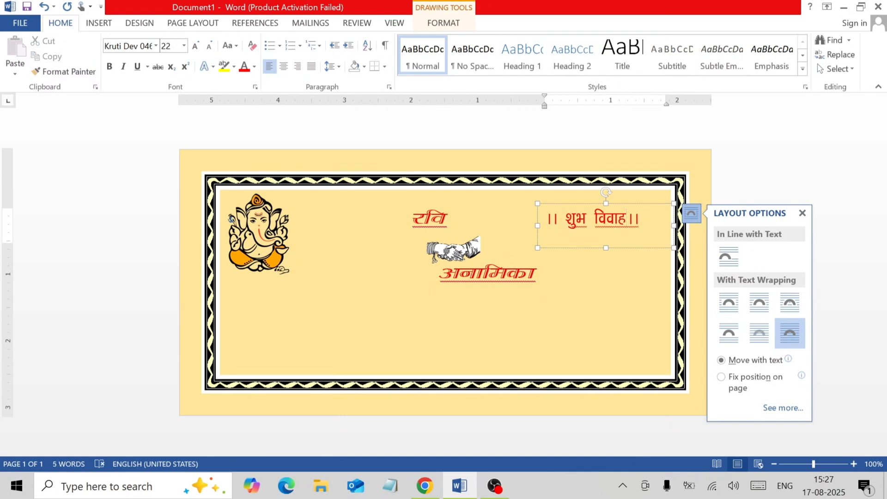
key(Delete)
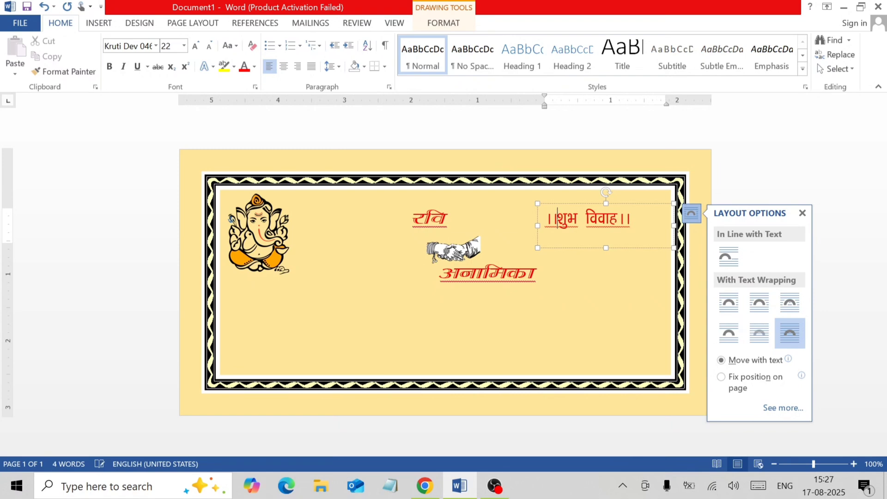
Enlarge the शुभ विवाह heading text to 26 pt and deselect its text box
click(604, 246)
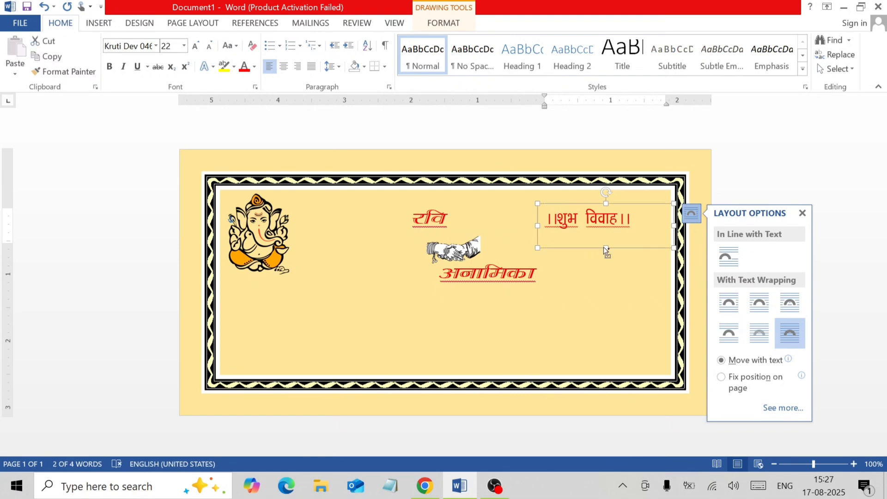
key(ctrl+shift+period)
key(ctrl+shift+period)
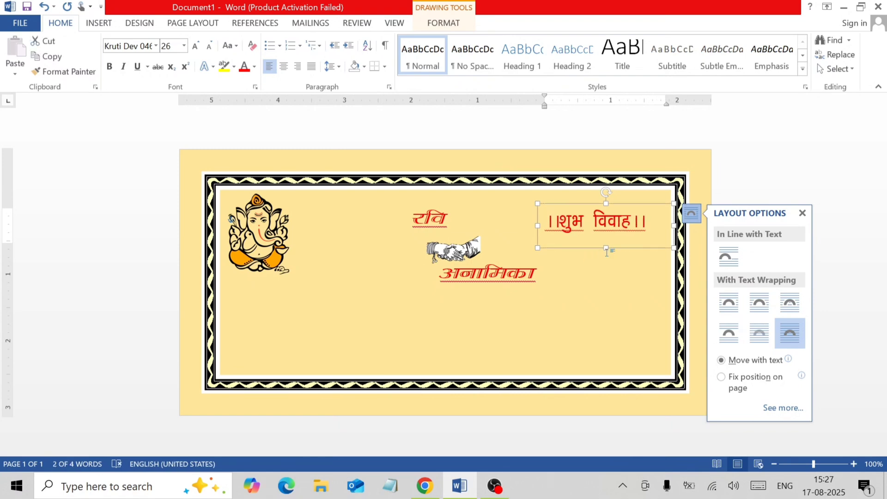
click(615, 276)
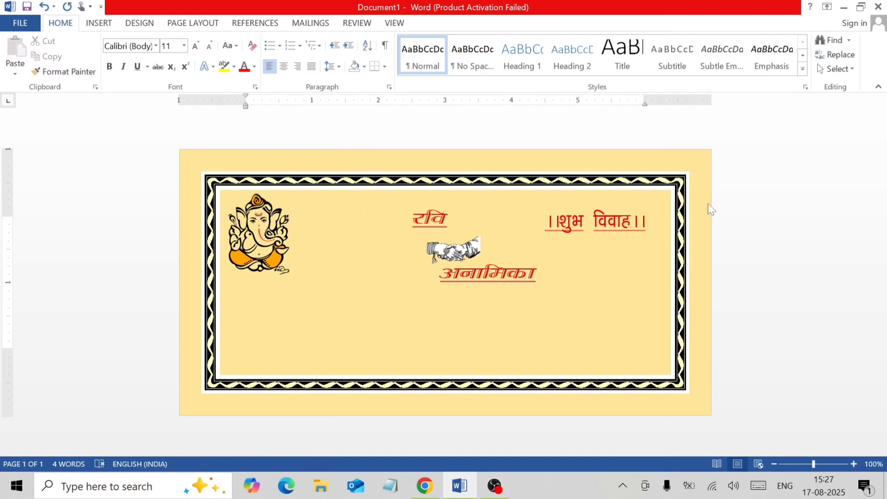
Draw a text box about 1.83" wide and 0.49" high directly below the शुभ विवाह heading
click(99, 23)
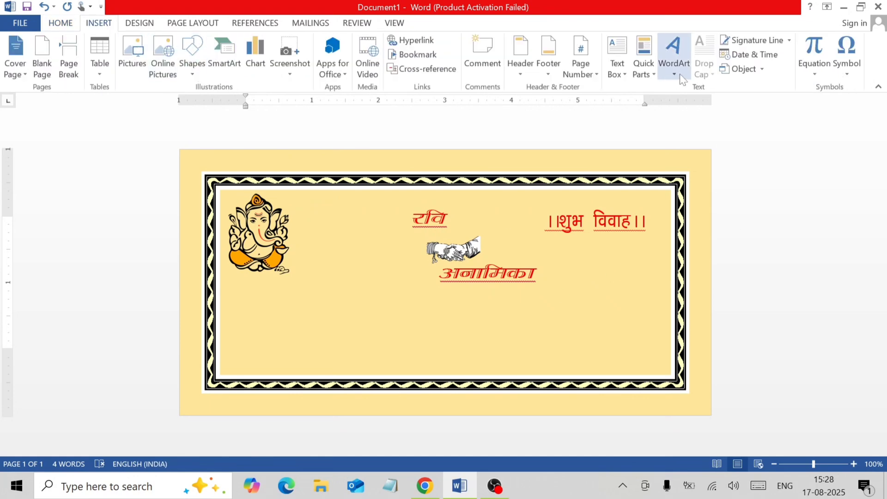
click(617, 74)
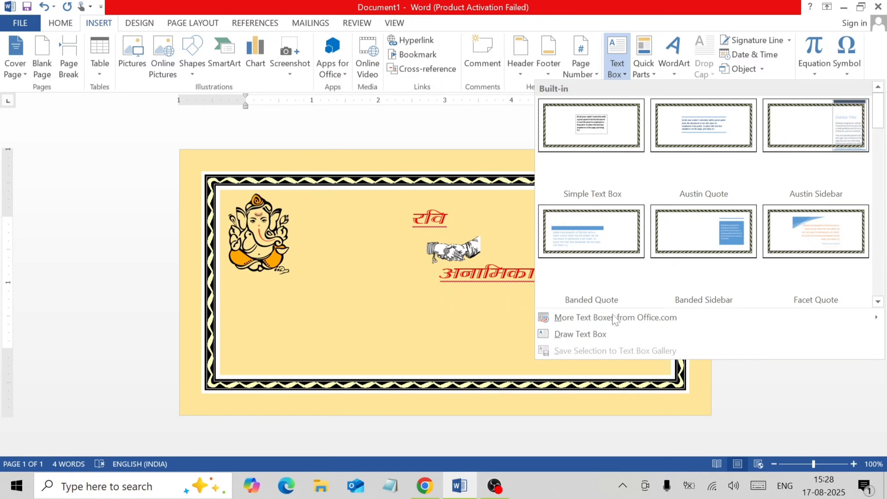
click(596, 335)
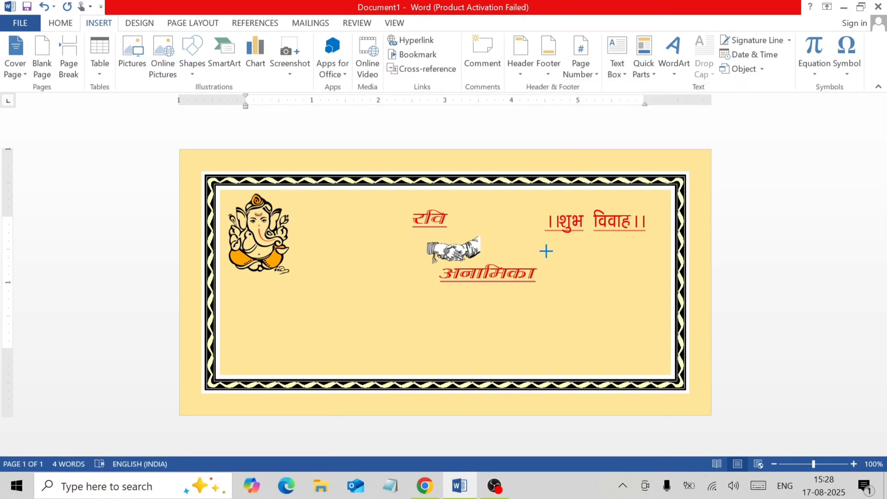
mouse_move(546, 251)
mouse_down()
mouse_move(630, 284)
mouse_move(669, 283)
mouse_up()
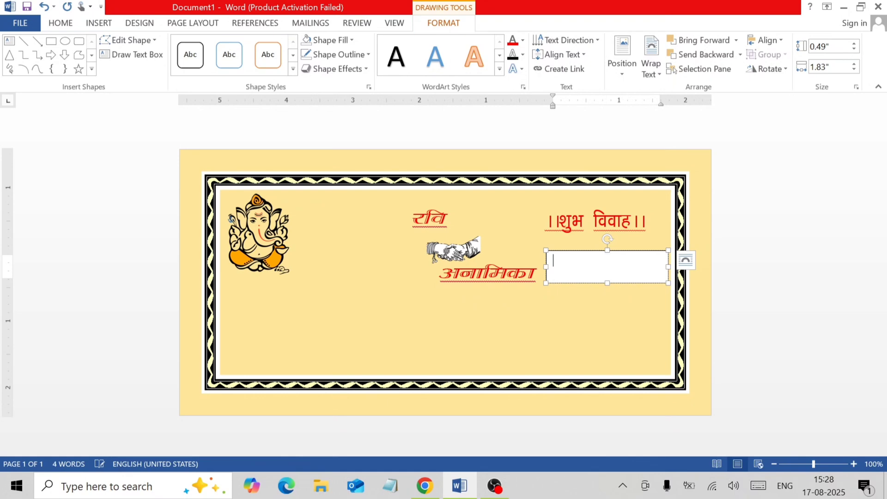
Enter the date "शुक्रवार 12 जुलाई 2026" in the new text box using the Kruti Dev 010 font
click(70, 25)
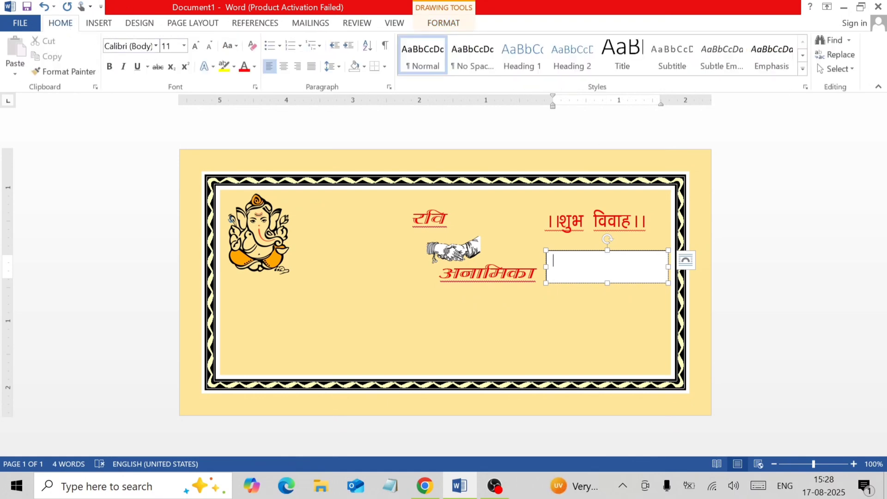
click(156, 45)
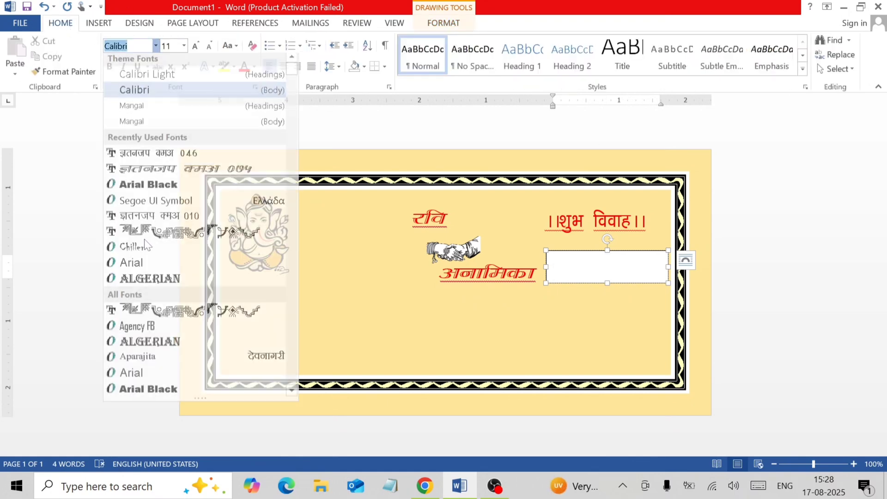
click(197, 220)
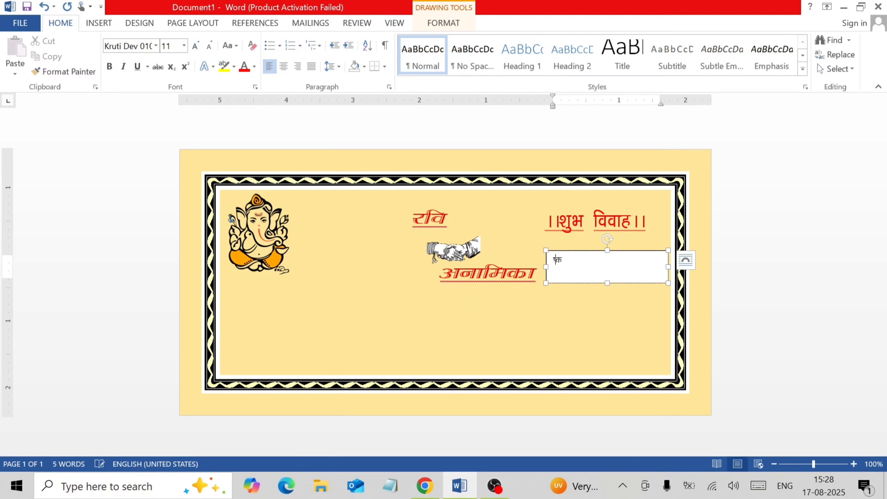
key(BackSpace)
text(iq)
key(BackSpace)
key(BackSpace)
text('k)
text(ykb)
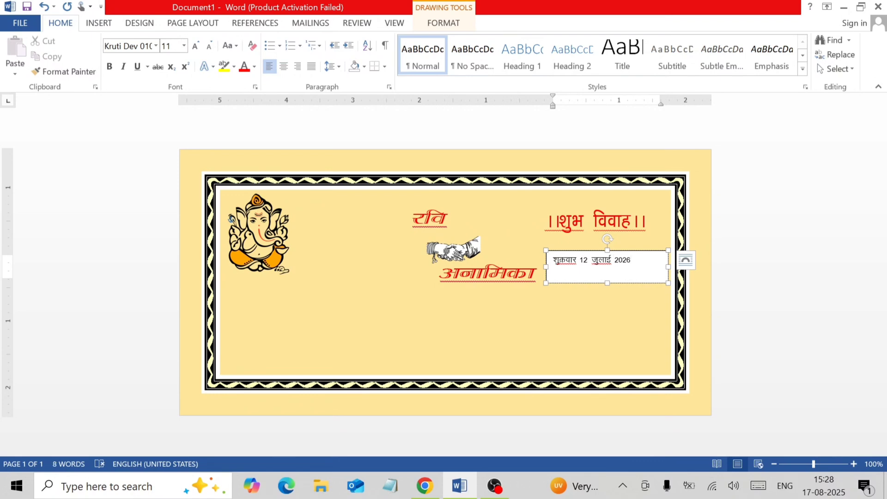
Change the date in the text box to 25 अगस्त 2025, keeping the weekday शुक्रवार
drag(593, 261, 612, 261)
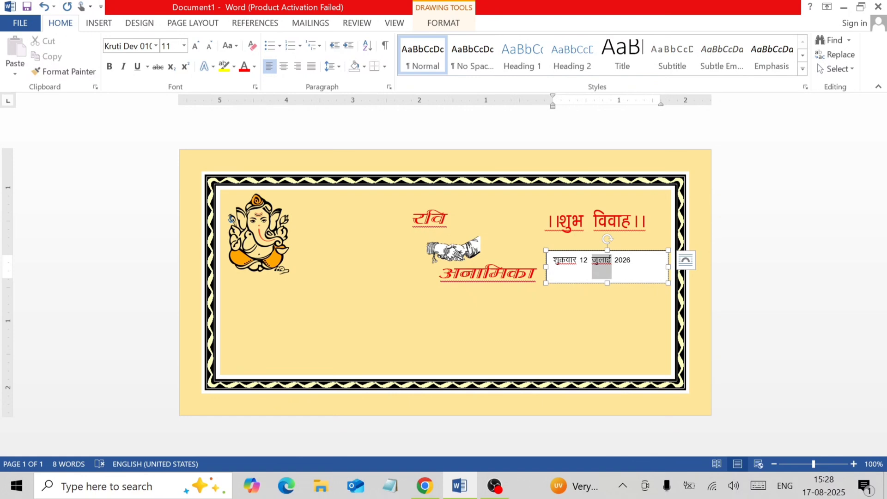
text(अग)
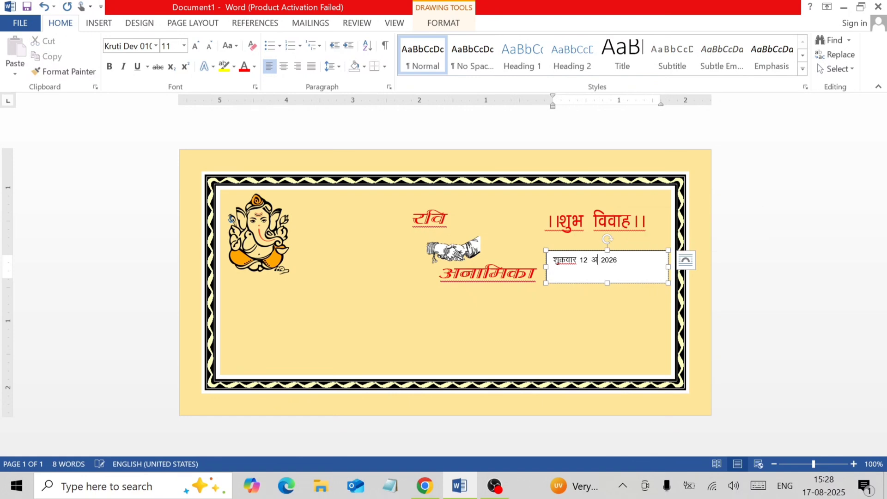
text(स्त)
click(583, 260)
key(Delete)
key(BackSpace)
text(25)
key(BackSpace)
key(BackSpace)
text(2)
Format the whole date line as 14 pt bold
drag(554, 260, 620, 262)
key(ctrl+shift+period)
key(ctrl+shift+period)
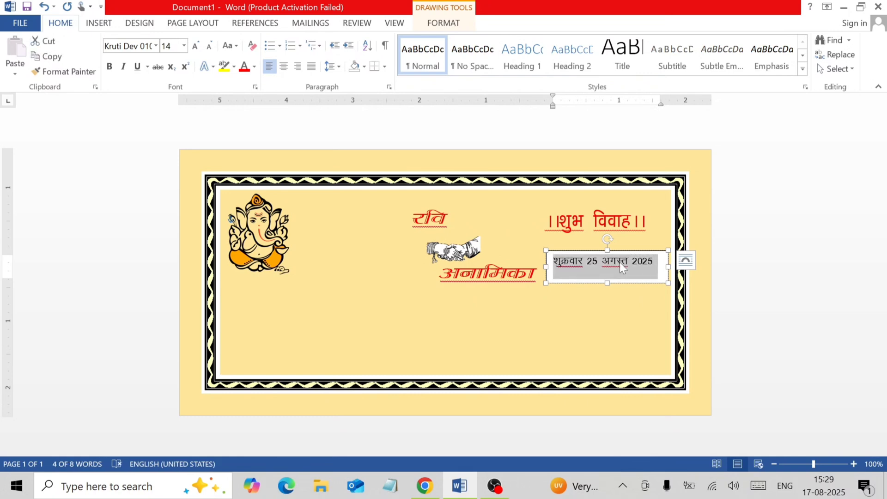
click(109, 67)
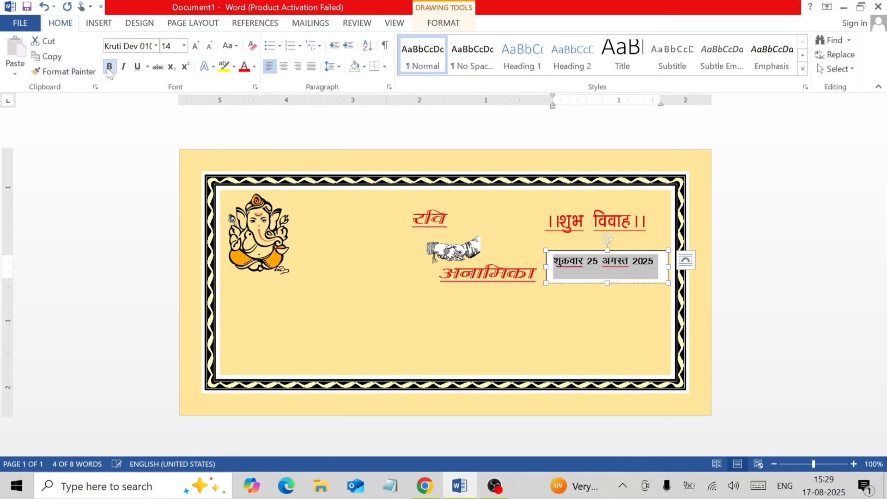
Set the date text box to no fill and no outline
click(460, 25)
click(329, 40)
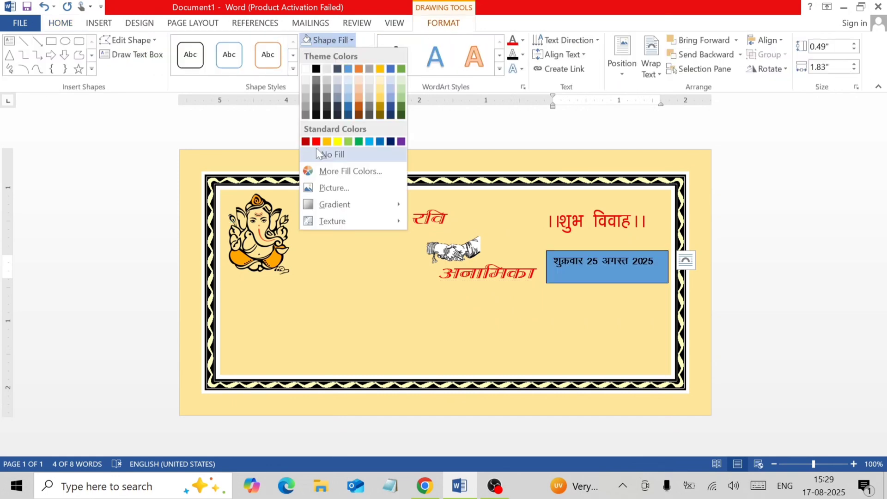
click(317, 156)
click(339, 54)
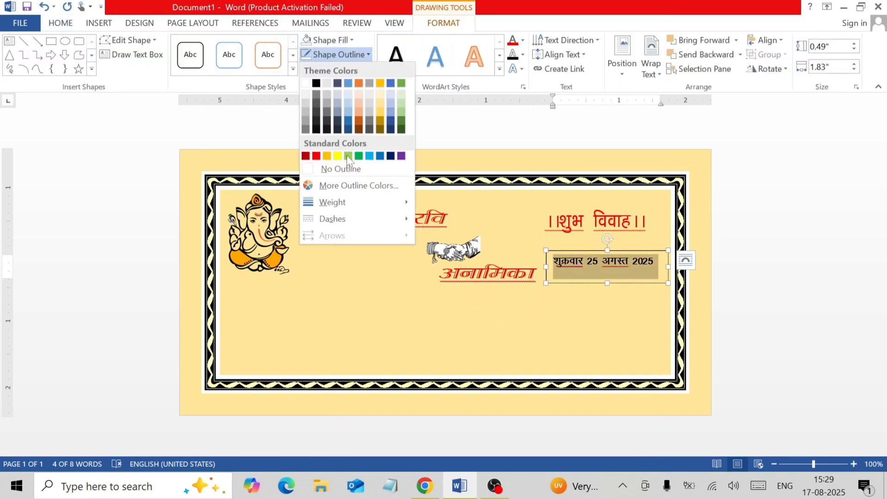
click(345, 169)
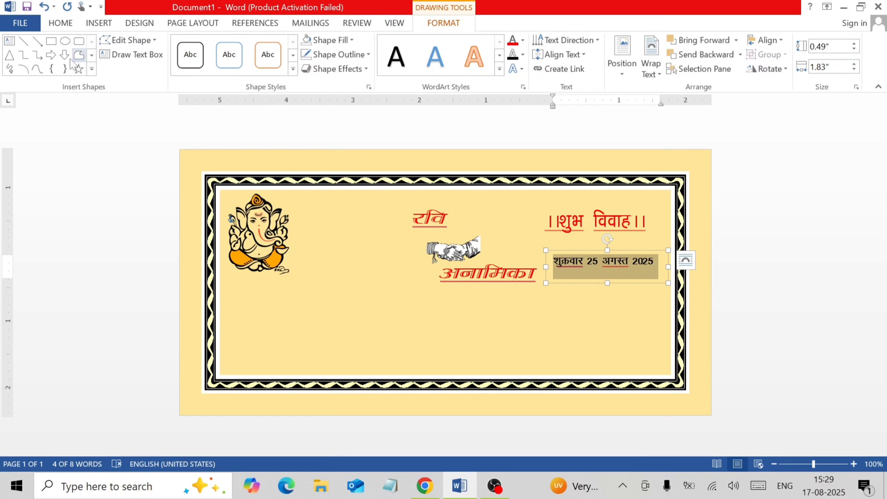
Draw a rounded rectangle about 1.72" wide and 0.3" high over the date and send it backward behind the date text
click(79, 41)
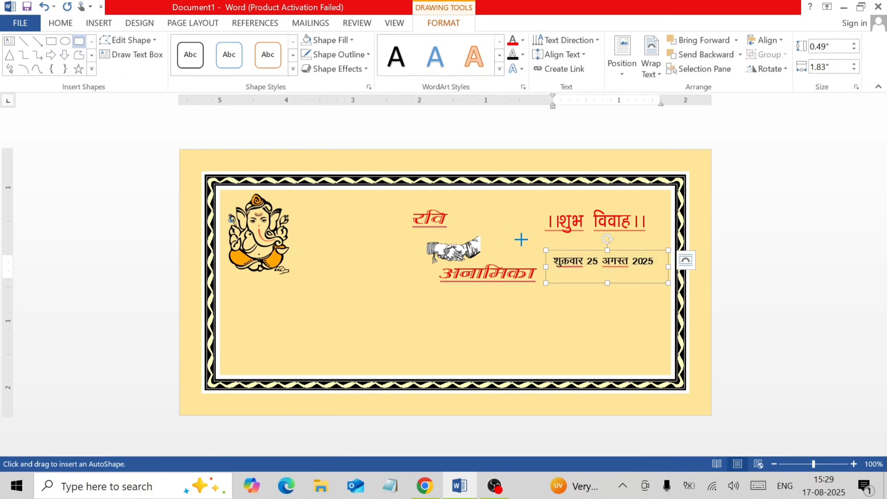
drag(551, 244, 668, 264)
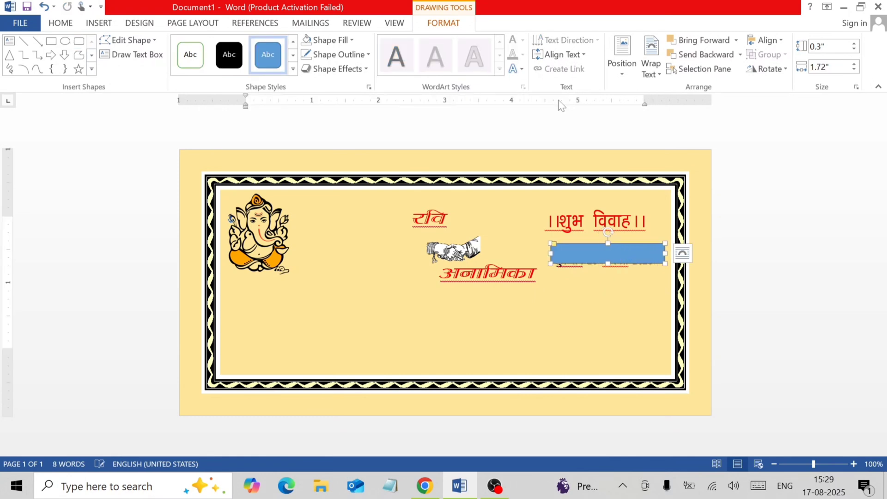
click(693, 55)
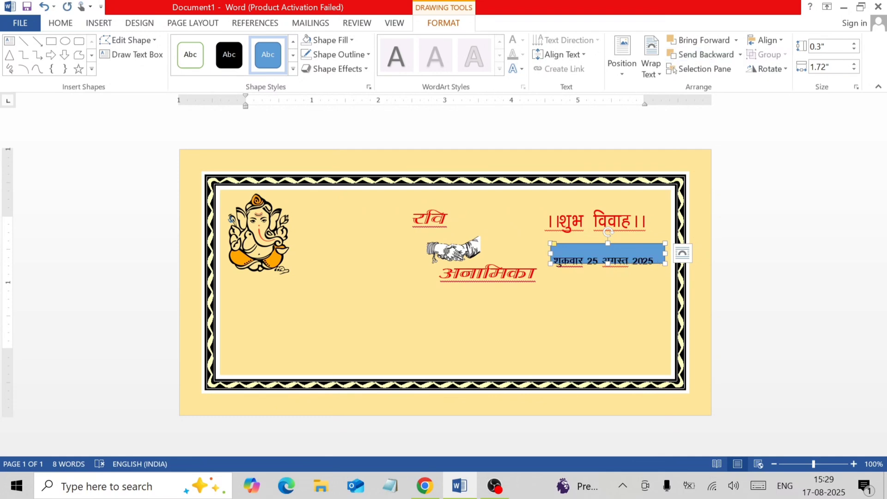
Nudge the date text box slightly to the right so the date sits centred over the blue rounded rectangle
click(627, 266)
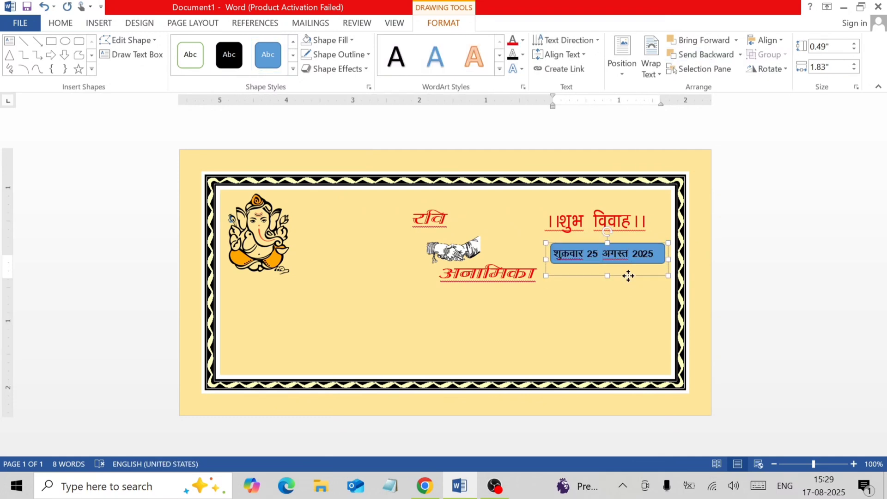
key(ctrl+Right)
key(ctrl+Right)
key(ctrl+Right)
key(ctrl+Right)
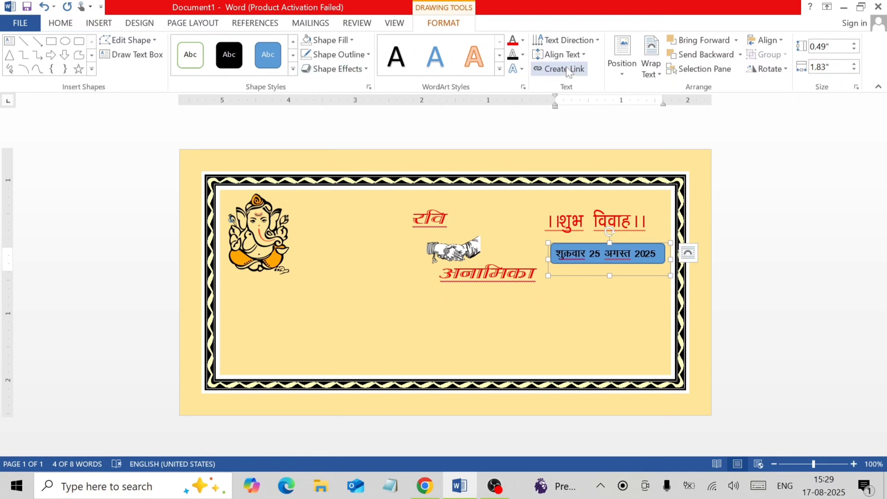
Set the font colour of the date text to white
click(517, 41)
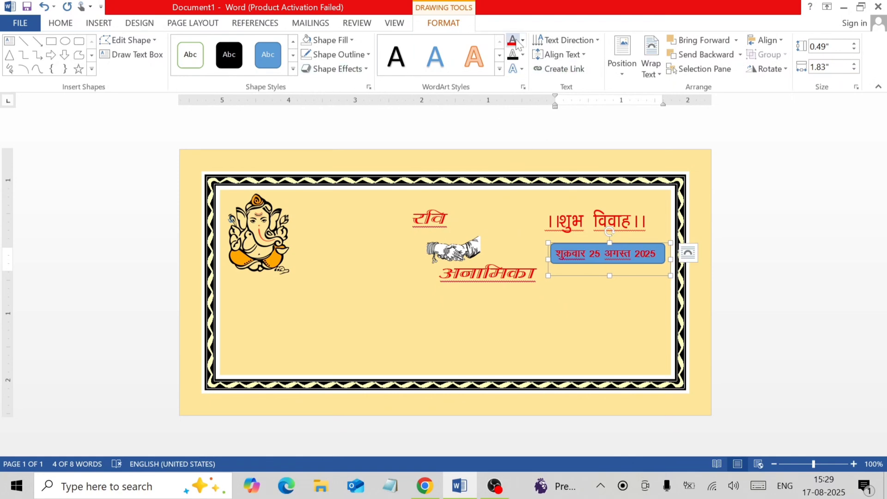
click(522, 41)
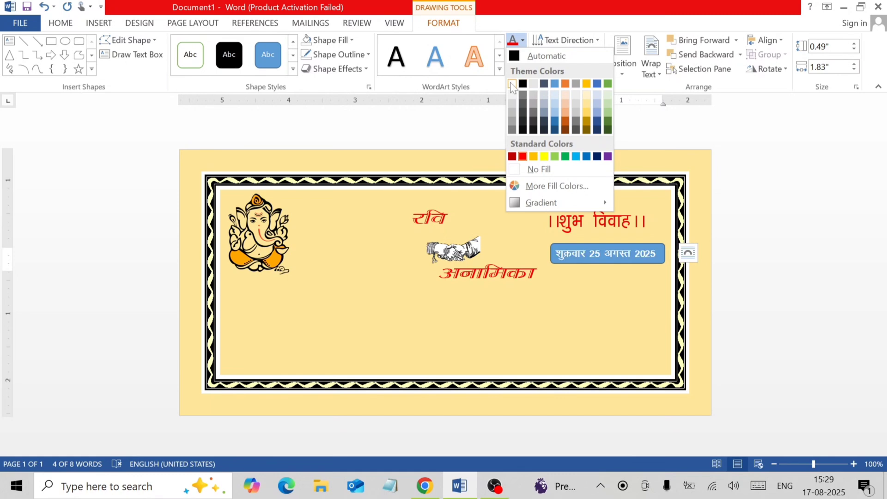
click(512, 84)
click(565, 309)
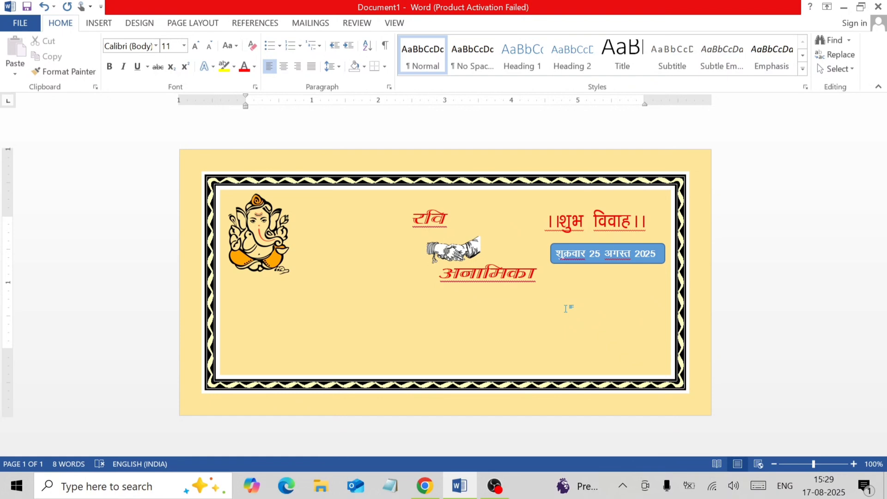
Copy the date text box to the card's lower-left area below the Ganesha picture and set the copy's text to black
click(619, 278)
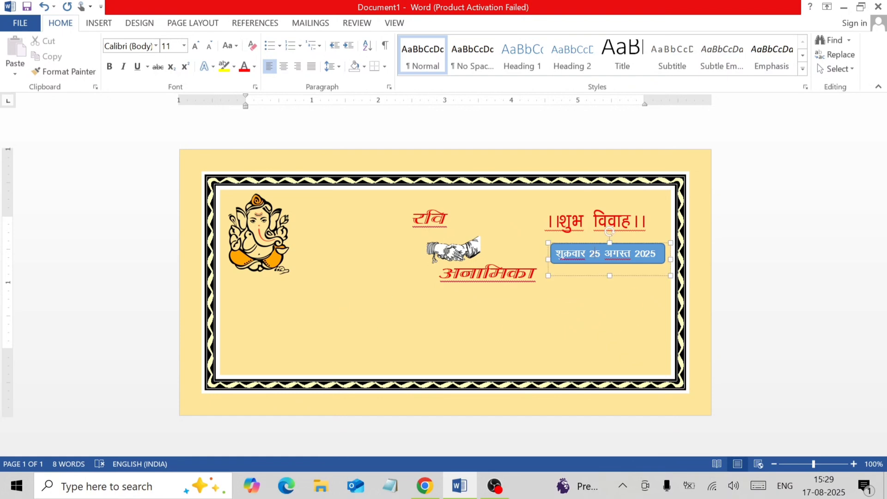
drag(619, 278, 323, 343)
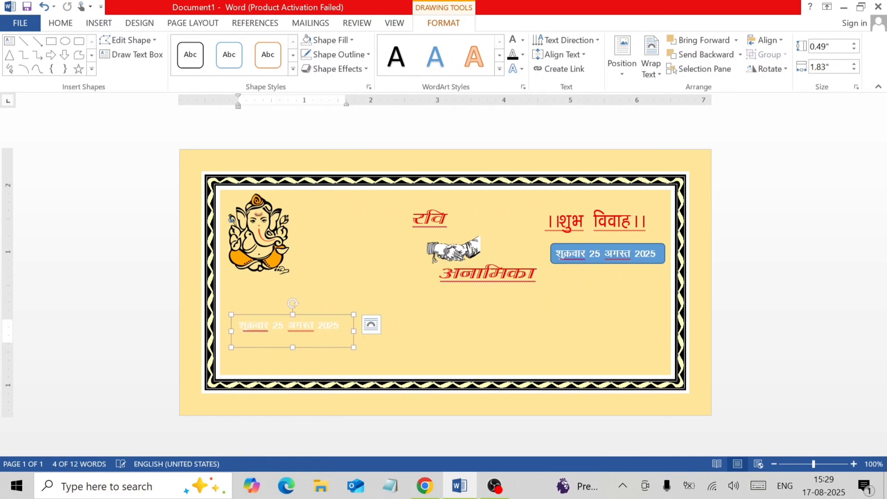
key(ctrl+a)
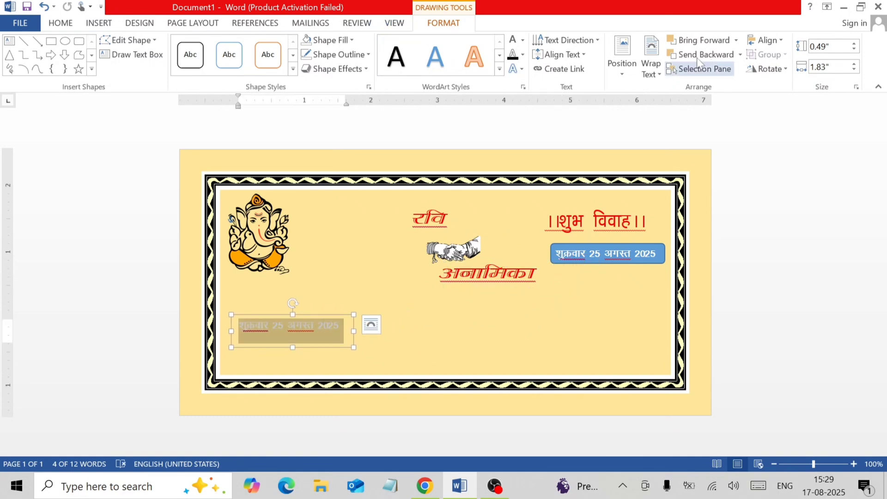
click(523, 40)
click(522, 83)
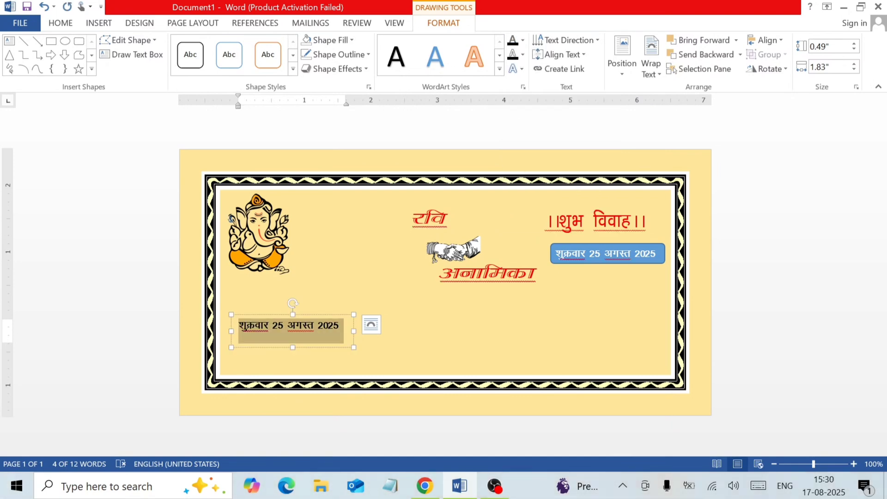
Replace the copied text with the heading प्रेषक and enlarge its box to about 1.04" high, starting a new line below the heading
text(प्रे)
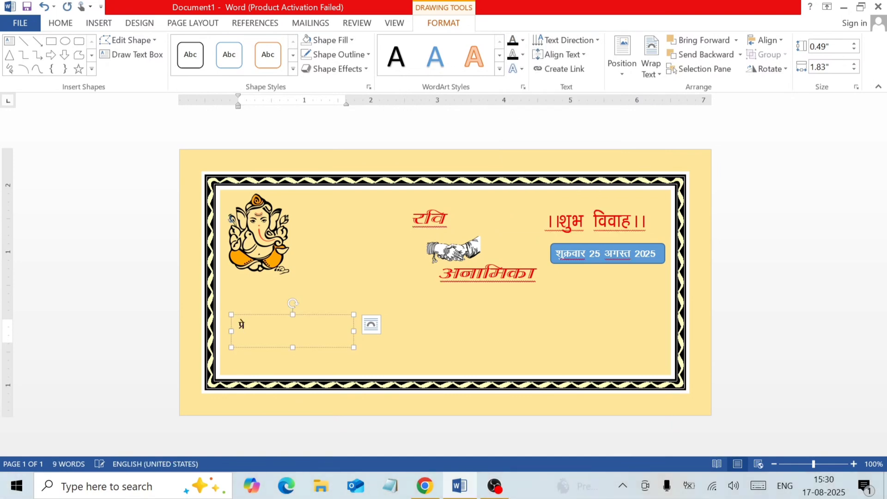
text(षक)
drag(329, 348, 295, 368)
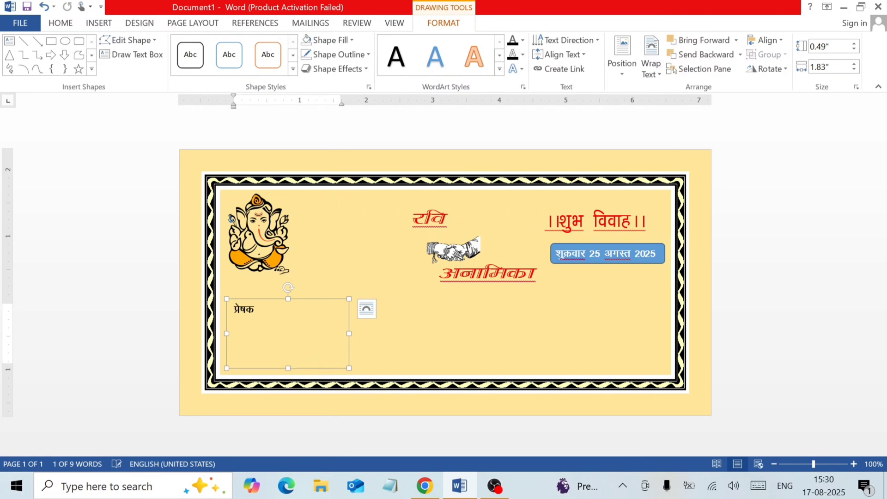
key(Return)
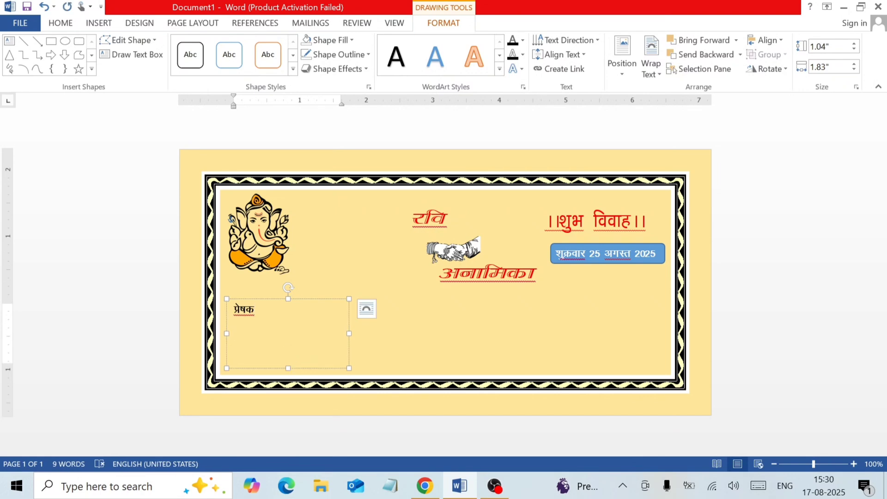